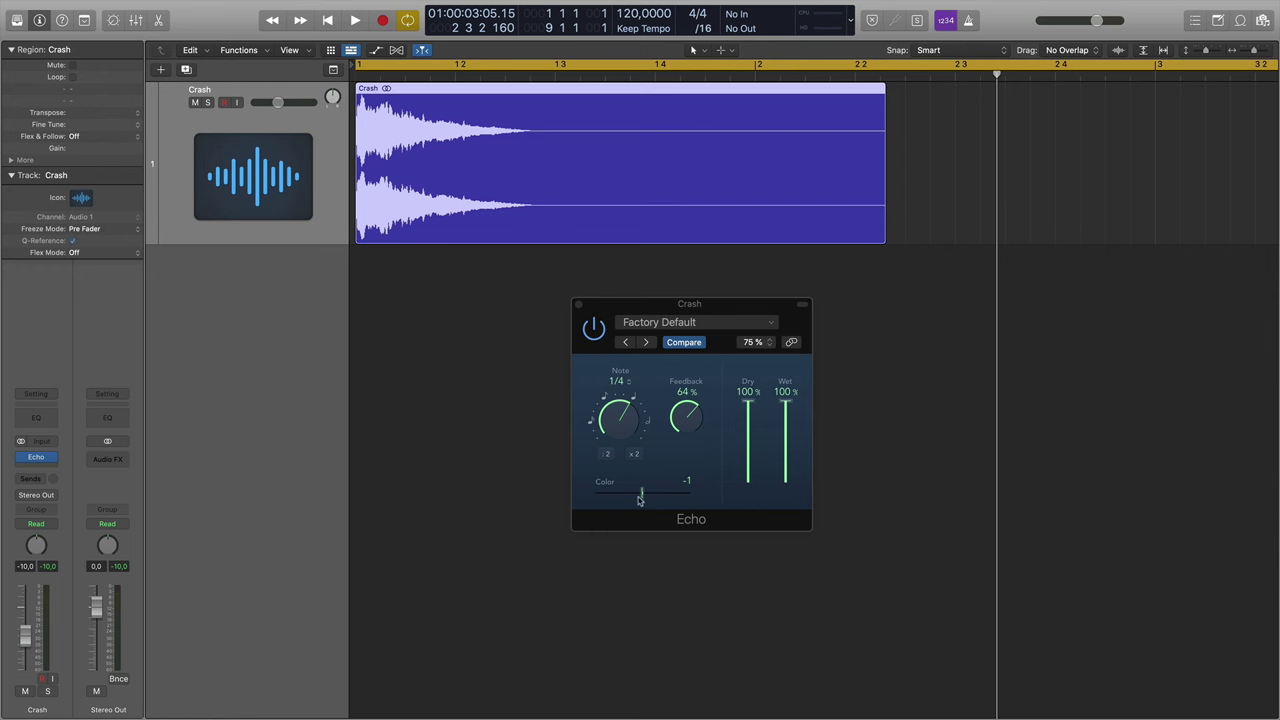
# Set the Echo plug-in's Color to 0 and move its window slightly lower below the Crash region
pyautogui.moveTo(642, 495); pyautogui.dragTo(644, 497)
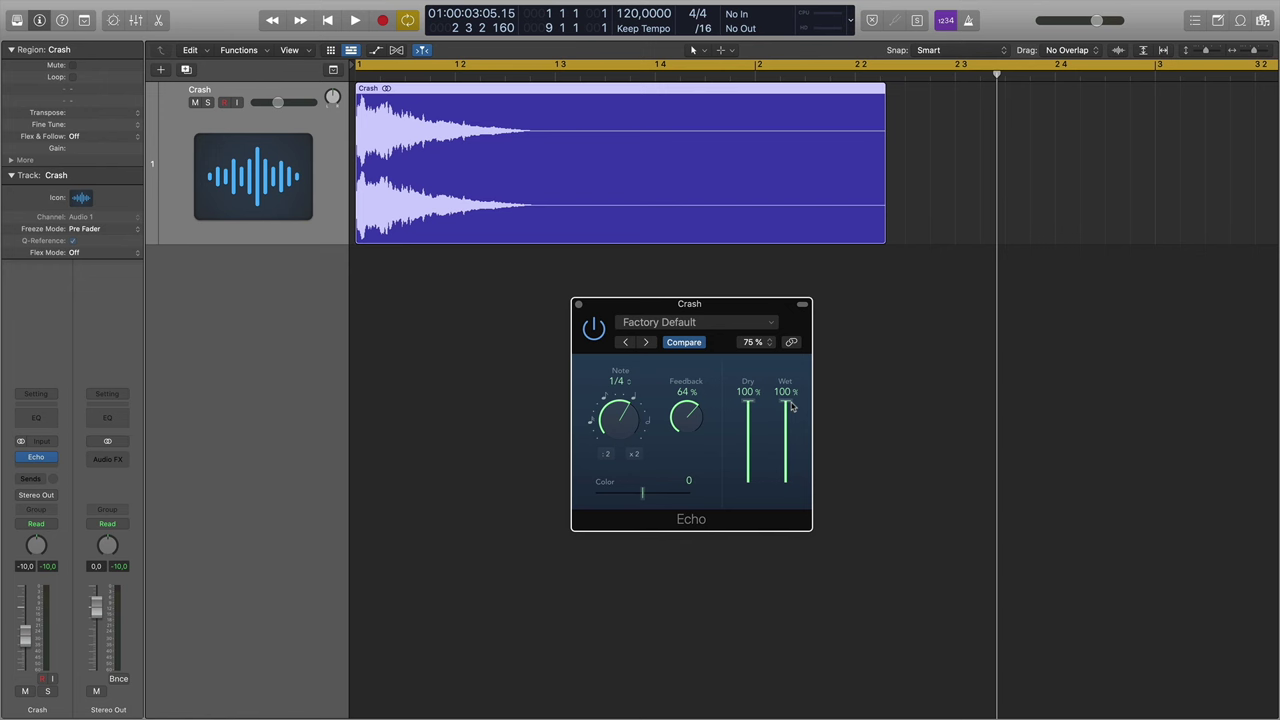
pyautogui.moveTo(694, 304); pyautogui.dragTo(706, 323)
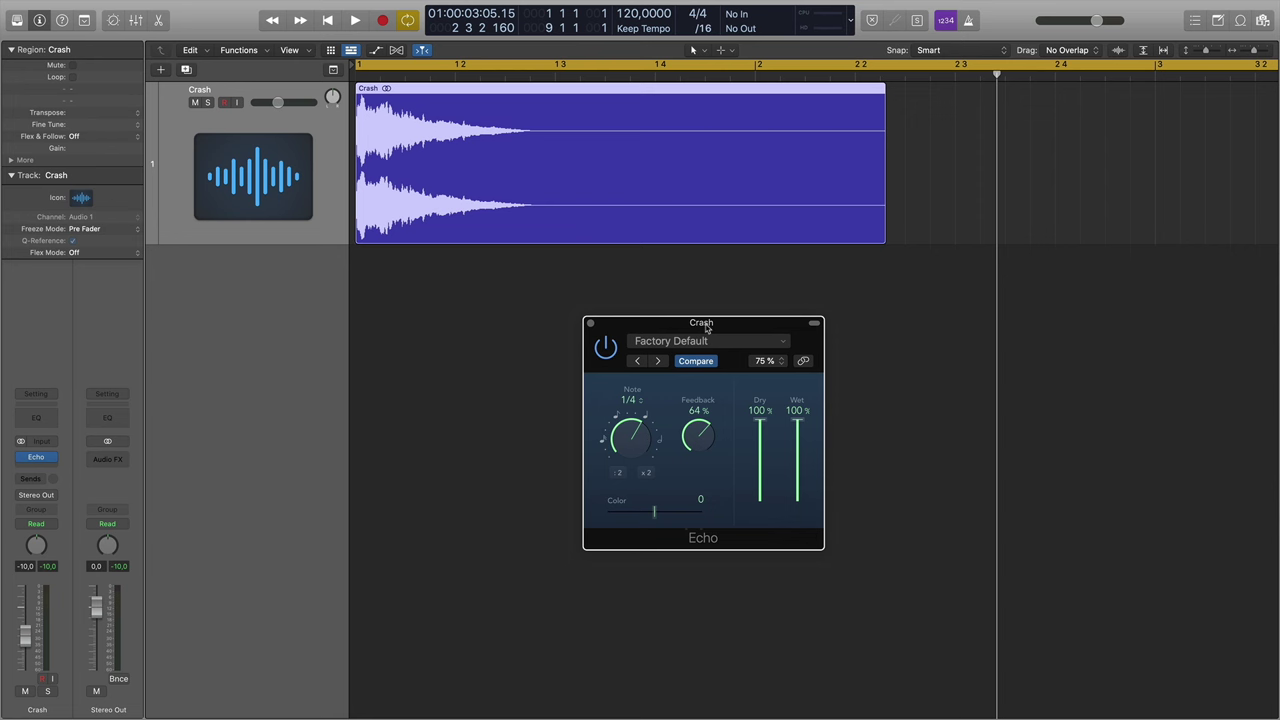
# Set Echo's Wet level to 0% and compare the crash from the start with the effect active and bypassed, leaving it enabled
pyautogui.moveTo(798, 425); pyautogui.dragTo(806, 597)
pyautogui.click(356, 75)
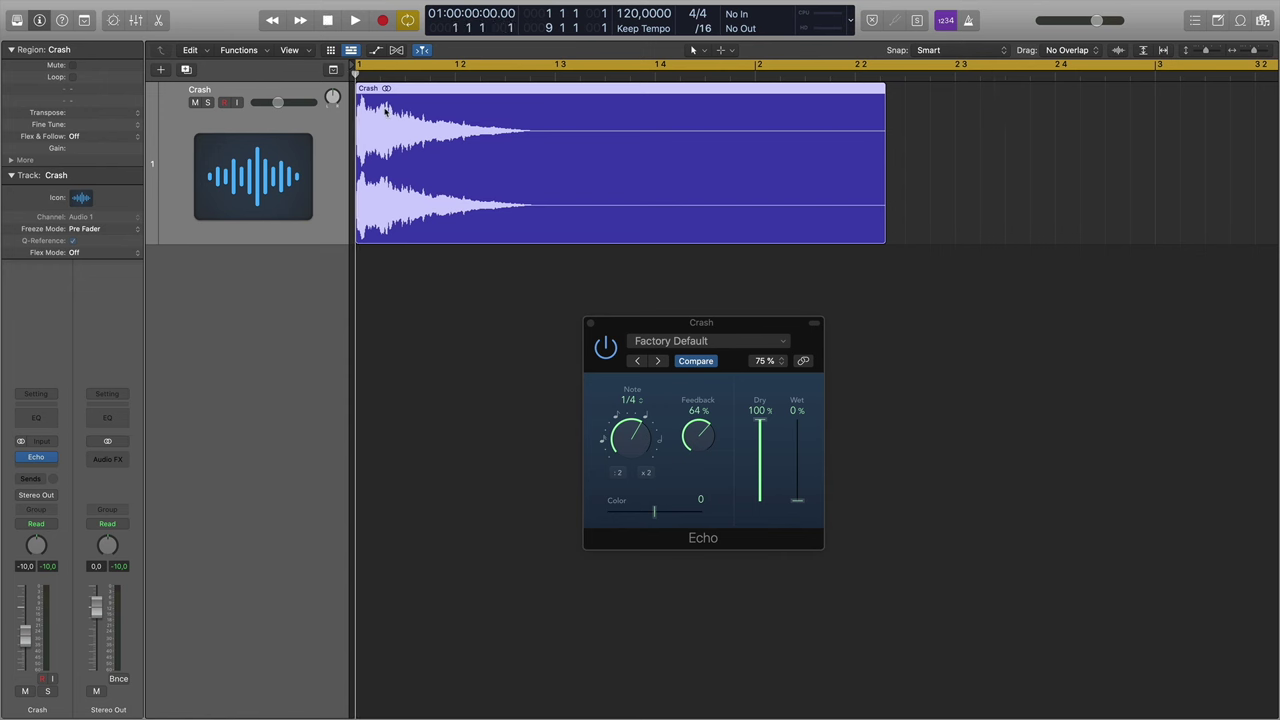
pyautogui.press('space')
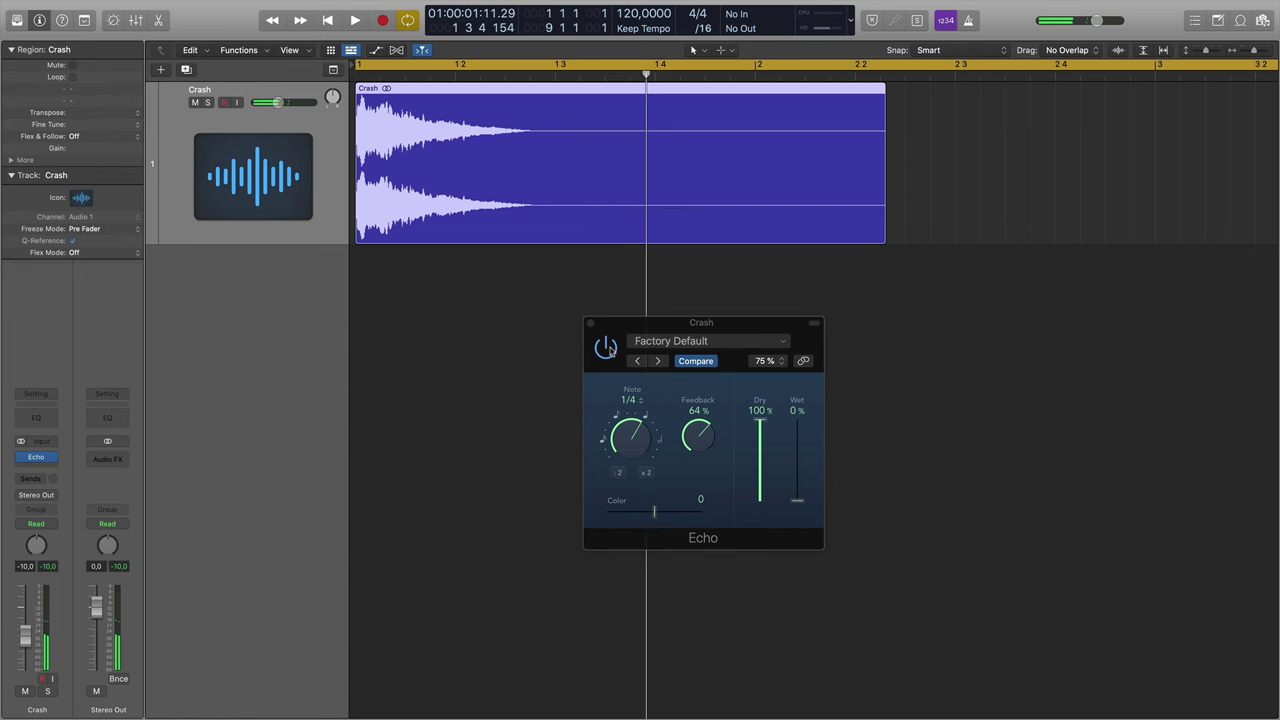
pyautogui.click(607, 348)
pyautogui.click(356, 75)
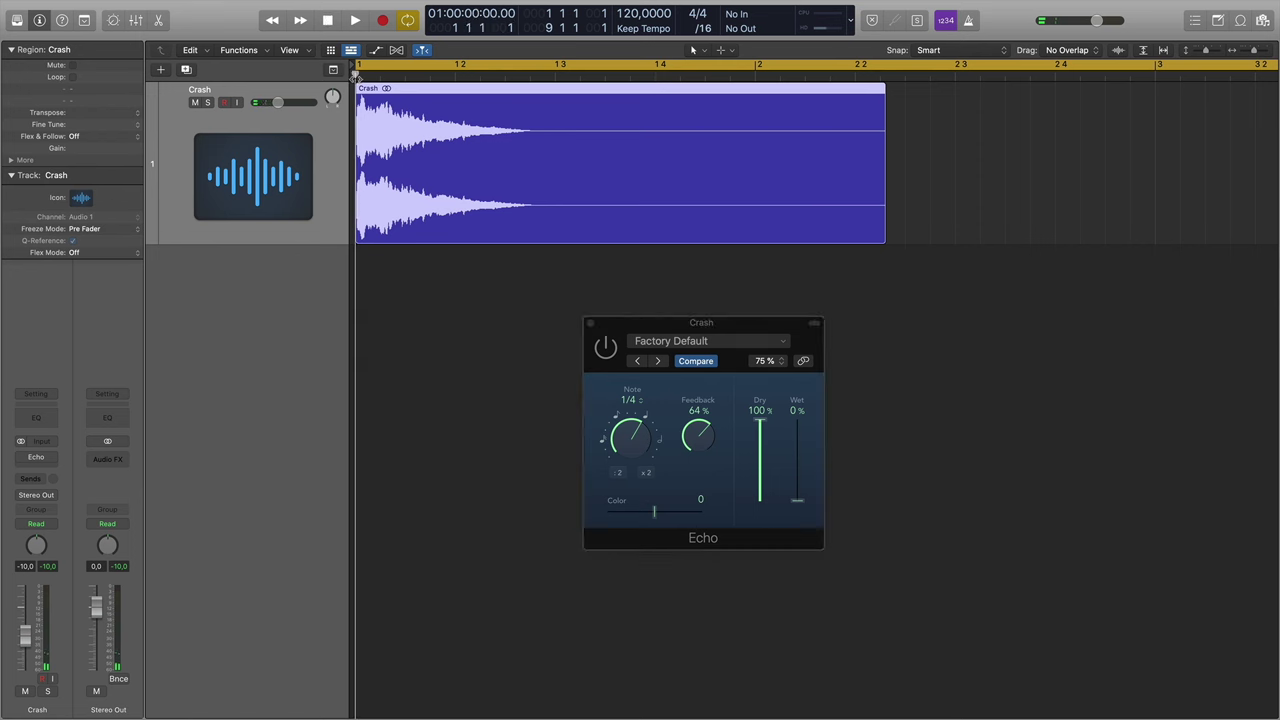
pyautogui.press('space')
pyautogui.click(606, 347)
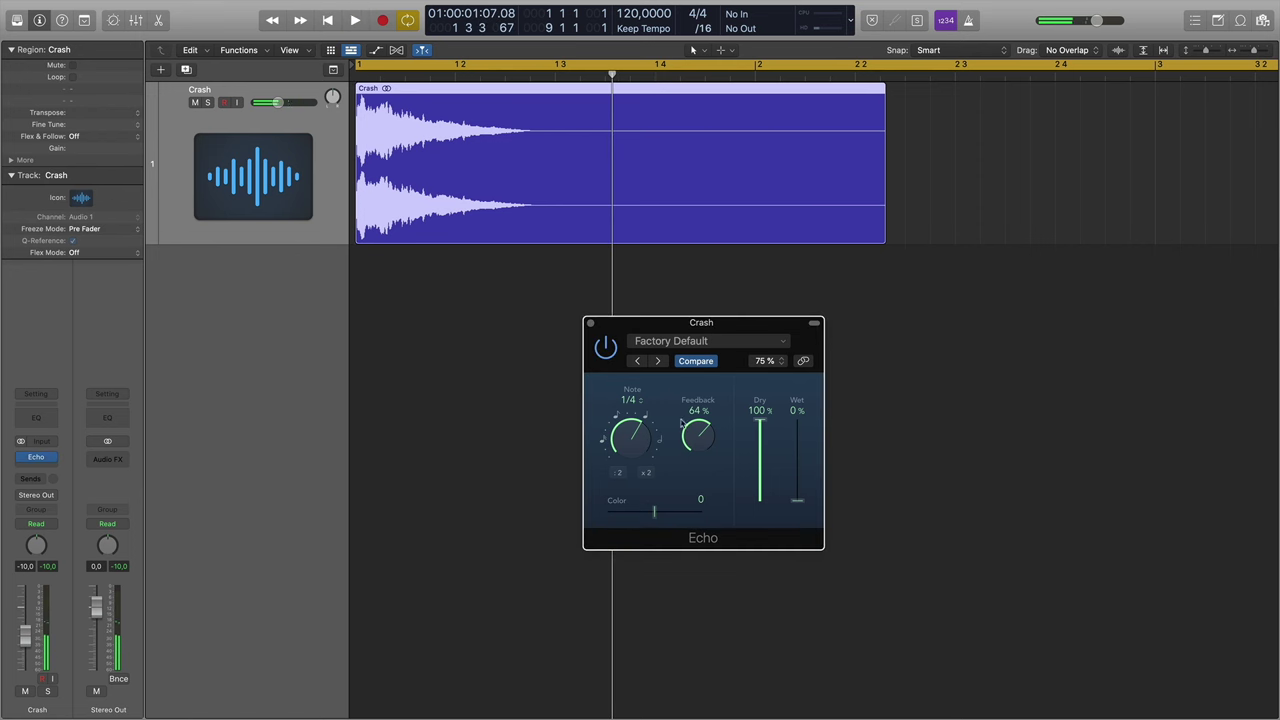
# Set Echo to Dry 0% and Wet 100%, and audition the delayed crash from the start
pyautogui.moveTo(798, 499); pyautogui.dragTo(780, 574)
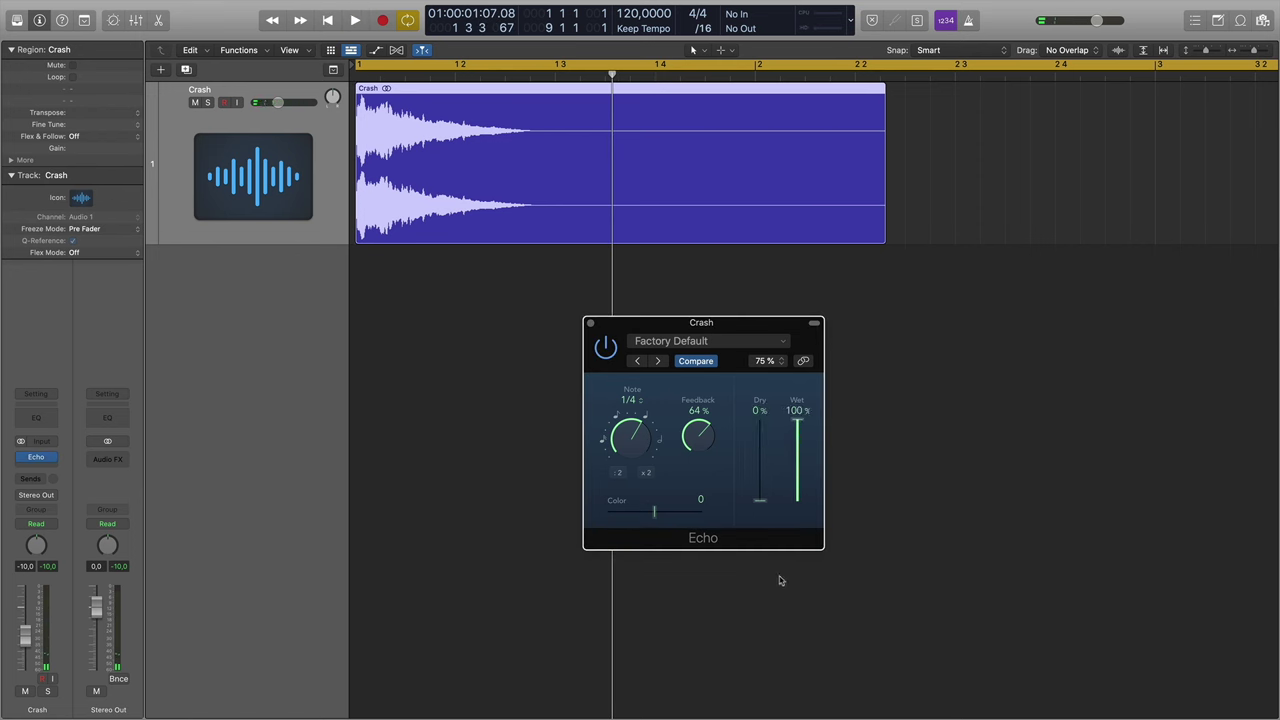
pyautogui.click(357, 77)
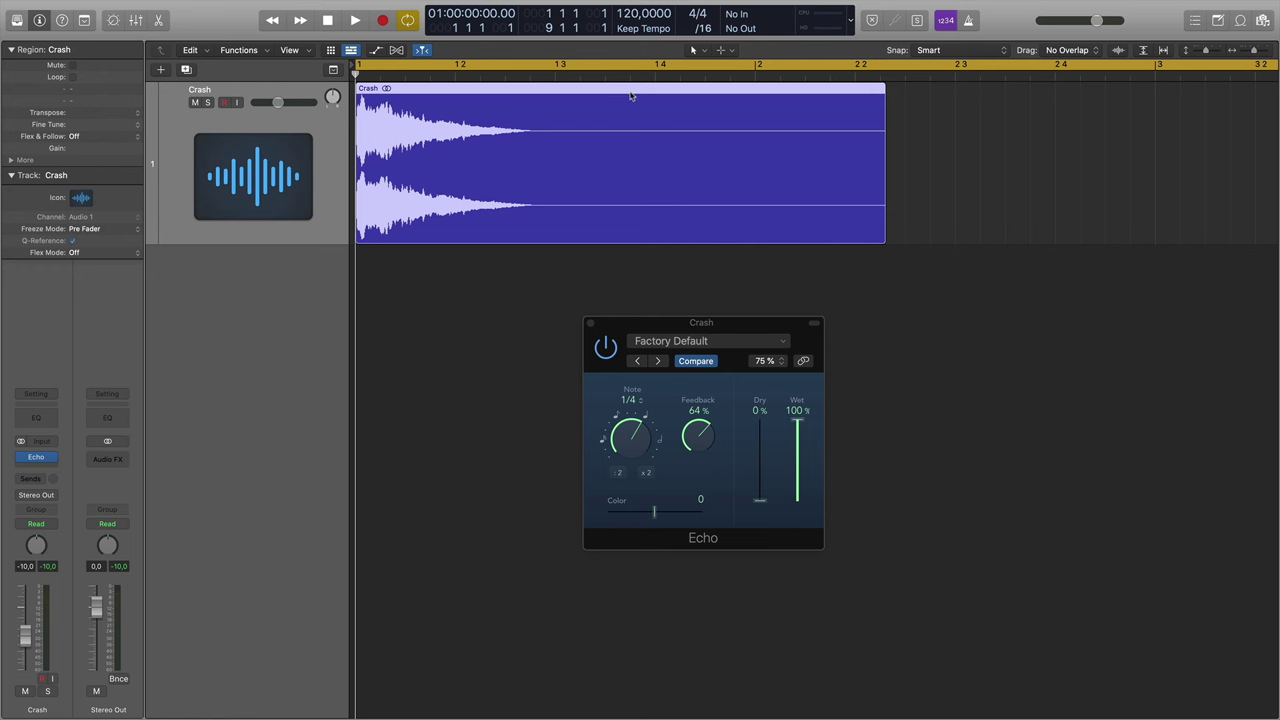
pyautogui.press('space')
pyautogui.press('space')
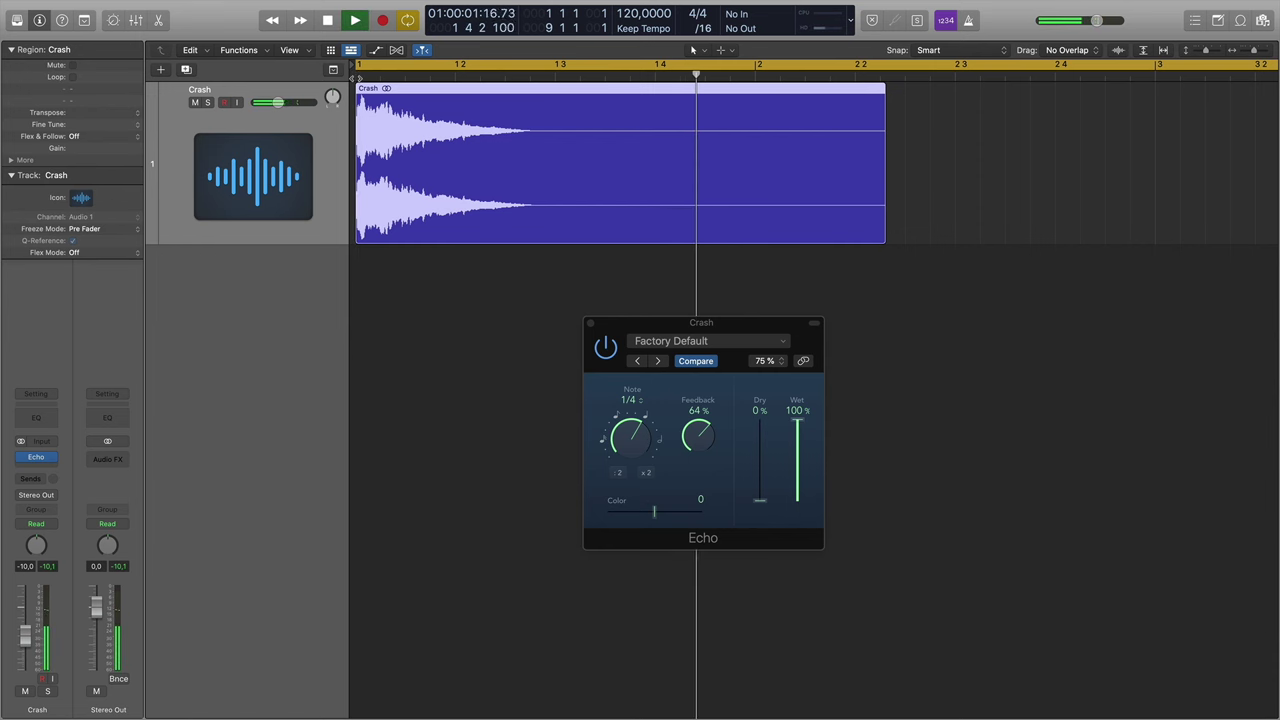
pyautogui.press('space')
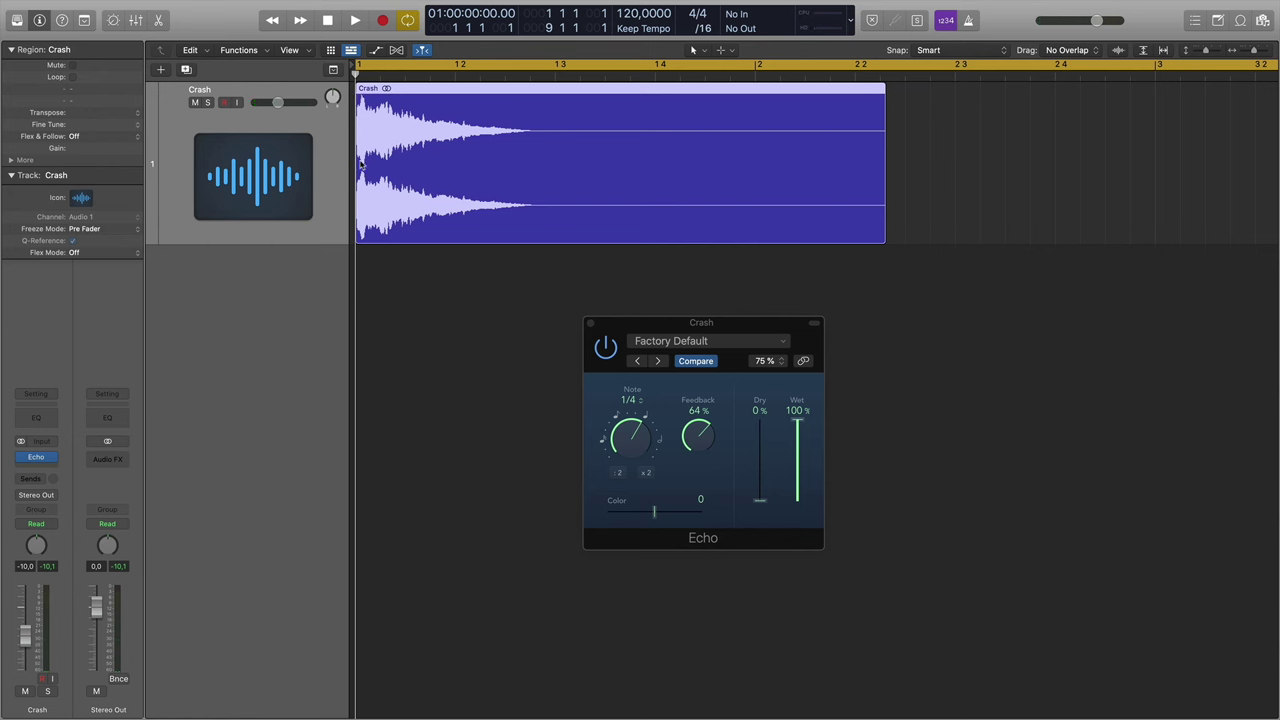
pyautogui.press('space')
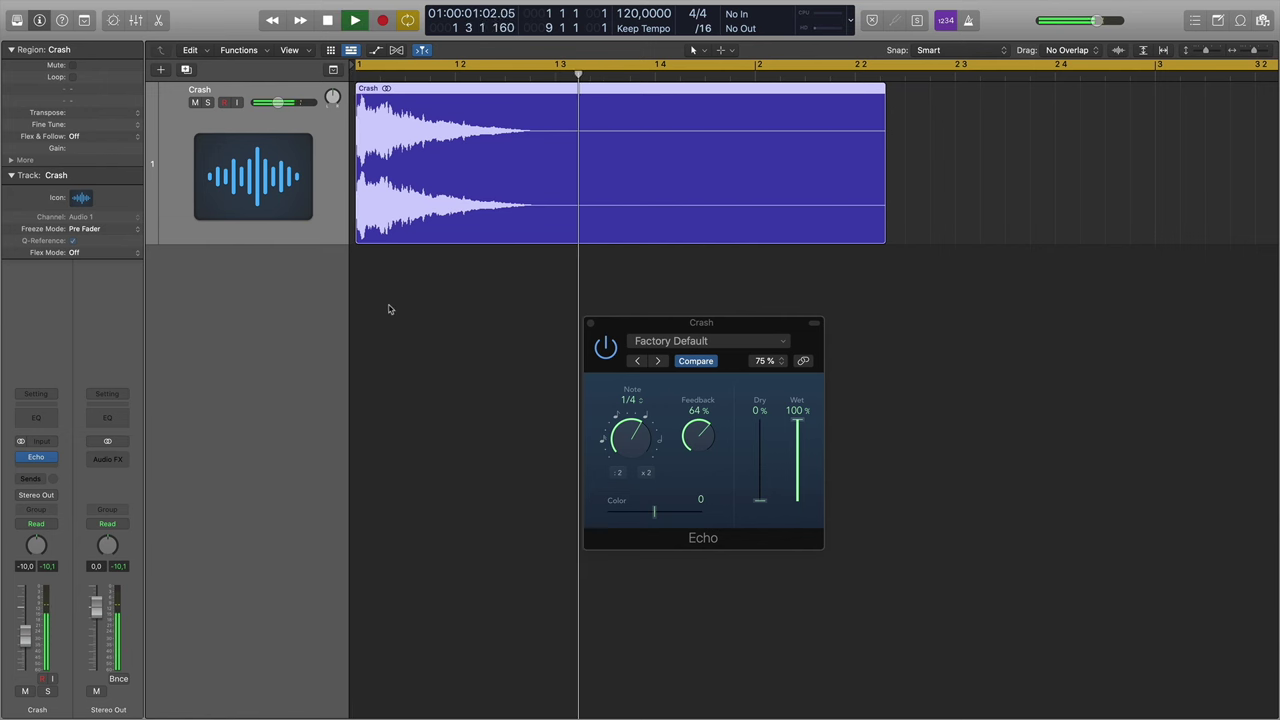
pyautogui.press('space')
# Set the Echo's delay note value to 1/2 and audition the Crash region from the beginning
pyautogui.moveTo(634, 444); pyautogui.dragTo(643, 378)
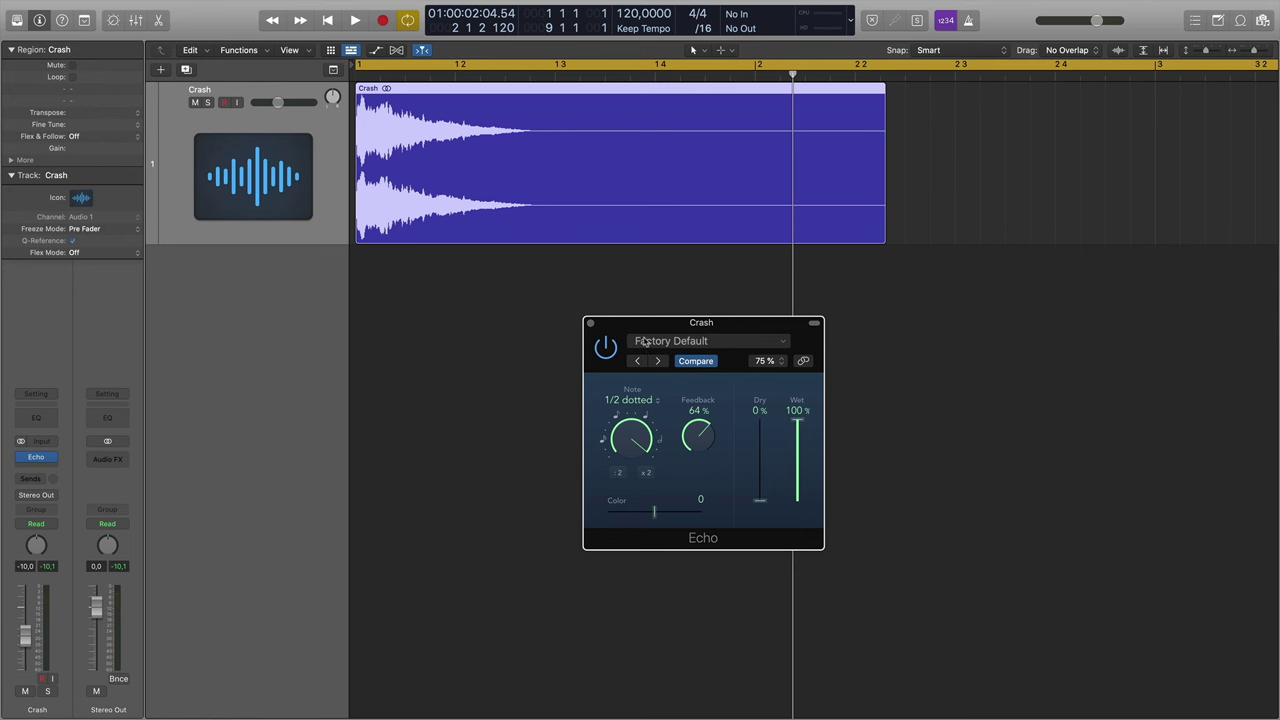
pyautogui.moveTo(643, 442); pyautogui.dragTo(643, 465)
pyautogui.click(358, 75)
pyautogui.press('space')
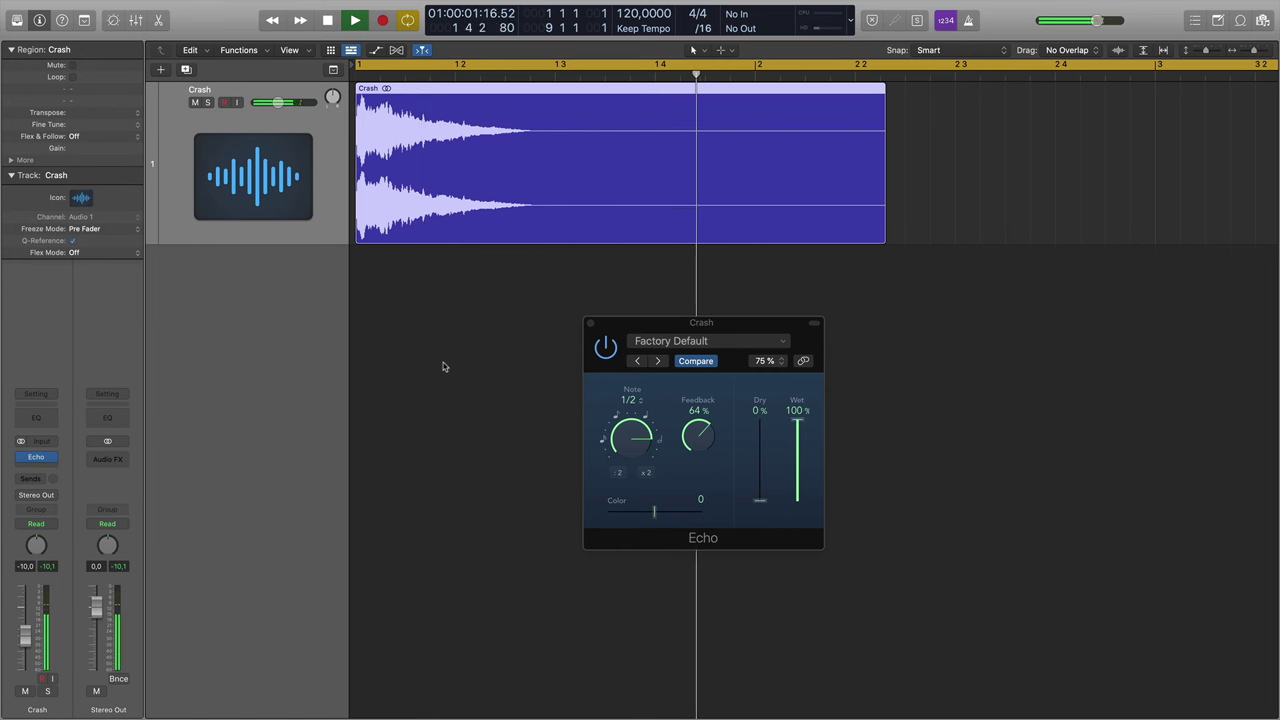
pyautogui.press('space')
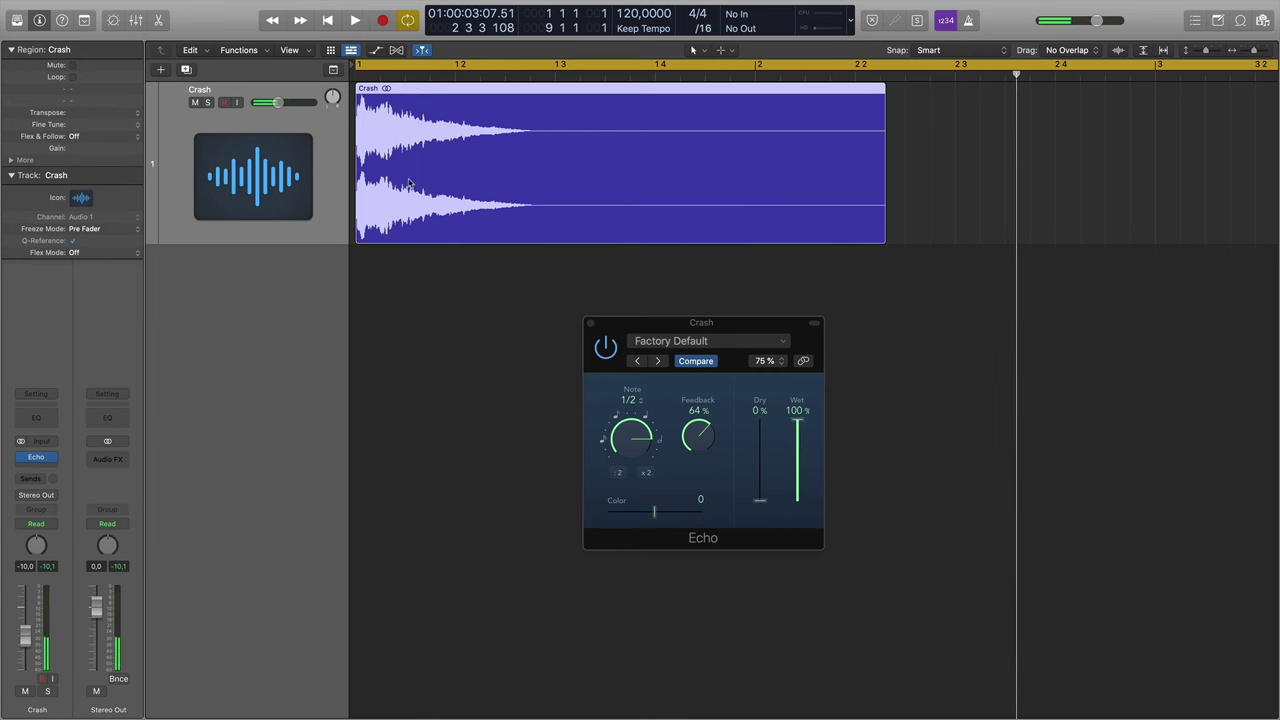
# Return the playhead to the start and set both Echo's Dry and Wet levels to 100%
pyautogui.click(358, 75)
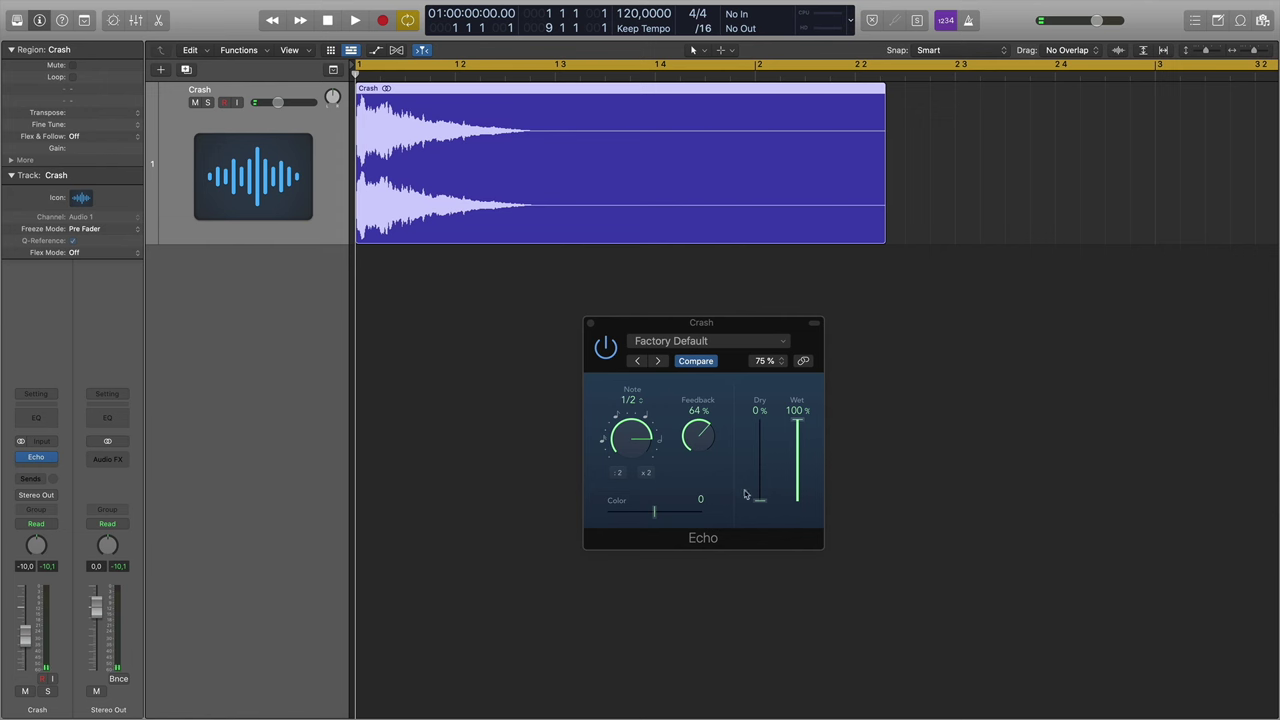
pyautogui.moveTo(760, 499); pyautogui.dragTo(796, 437)
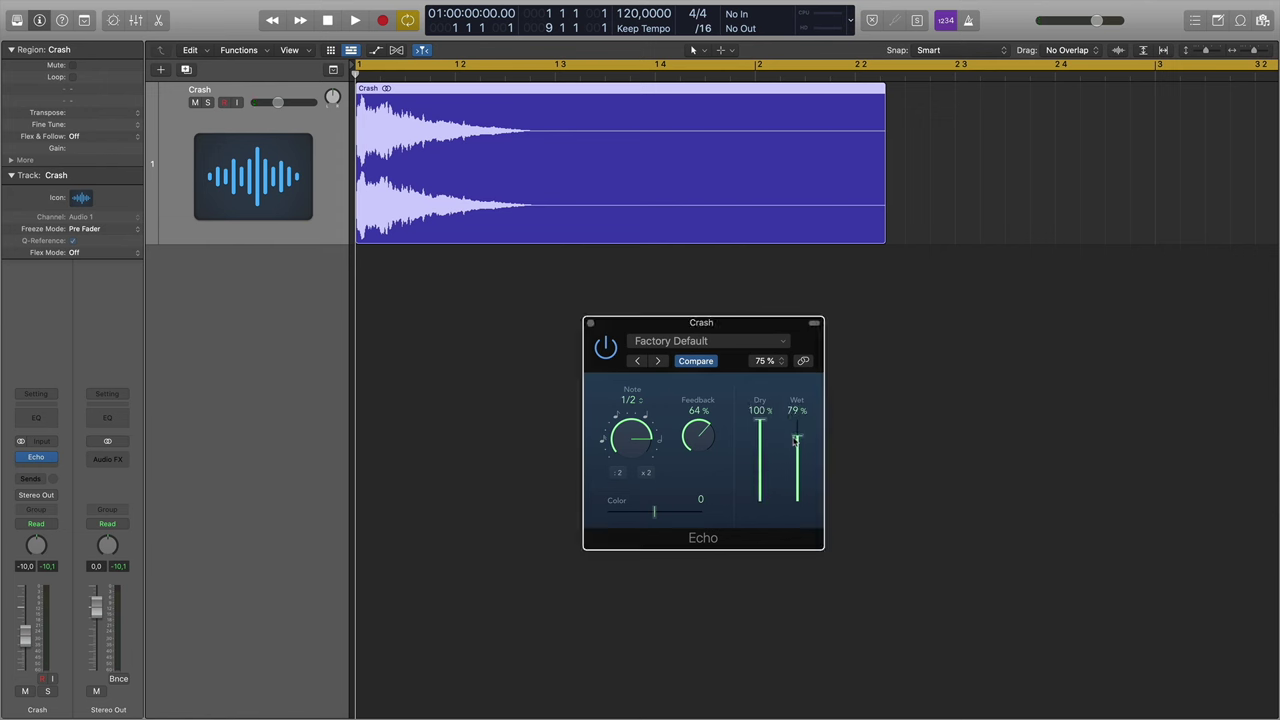
pyautogui.moveTo(796, 437); pyautogui.dragTo(802, 400)
# Add a send to Bus 1 on the Crash channel strip
pyautogui.click(42, 484)
pyautogui.moveTo(75, 494)
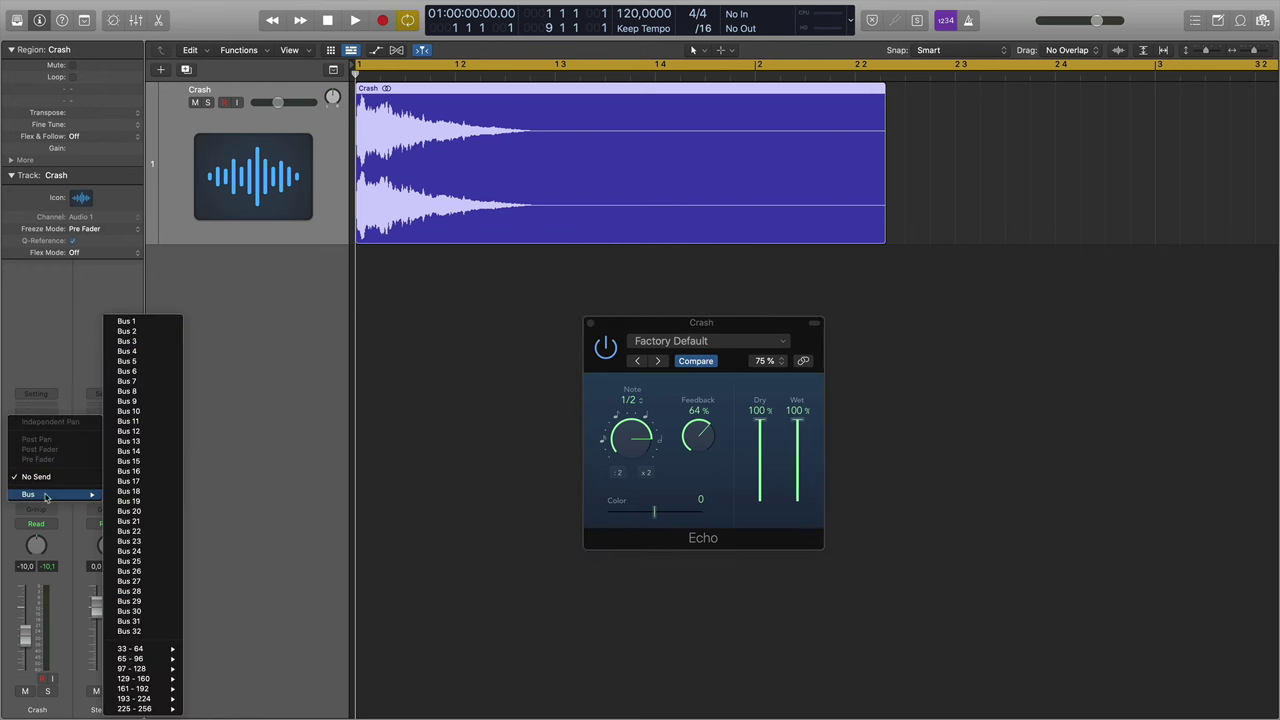
pyautogui.click(148, 322)
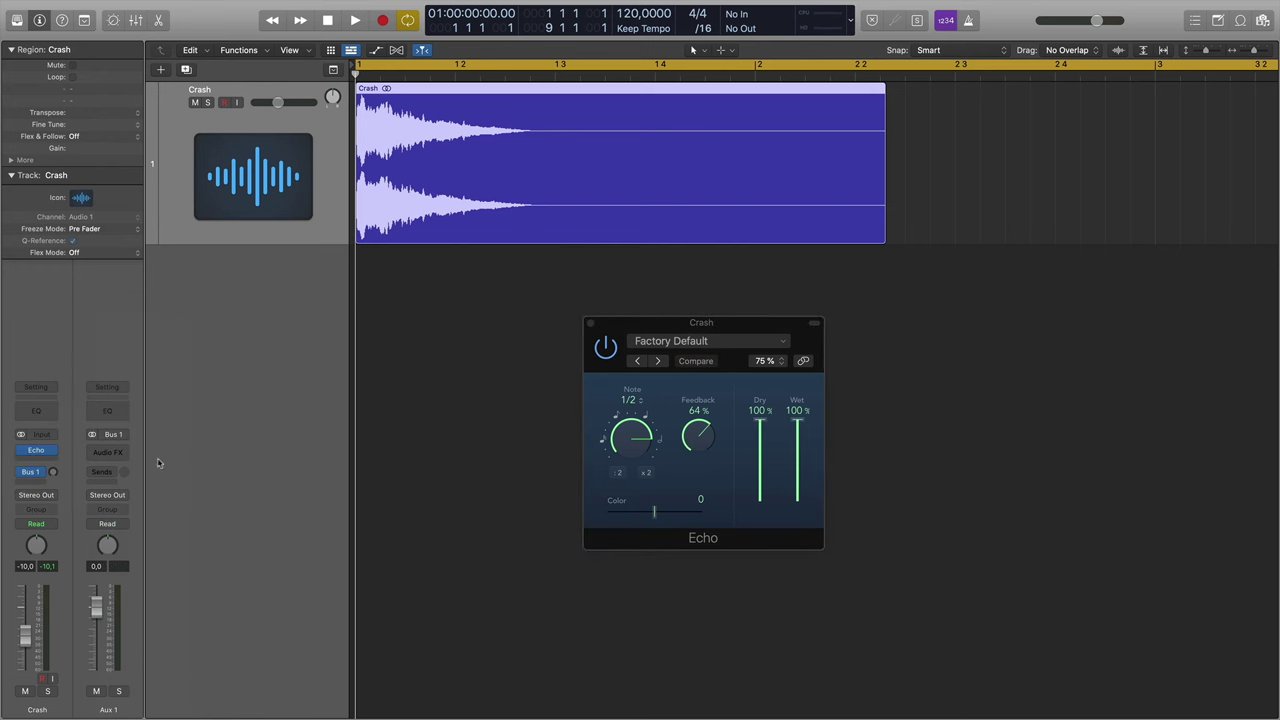
# Insert an audio effect on the Aux 1 channel fed by Bus 1
pyautogui.click(110, 452)
pyautogui.moveTo(125, 476)
pyautogui.click(200, 478)
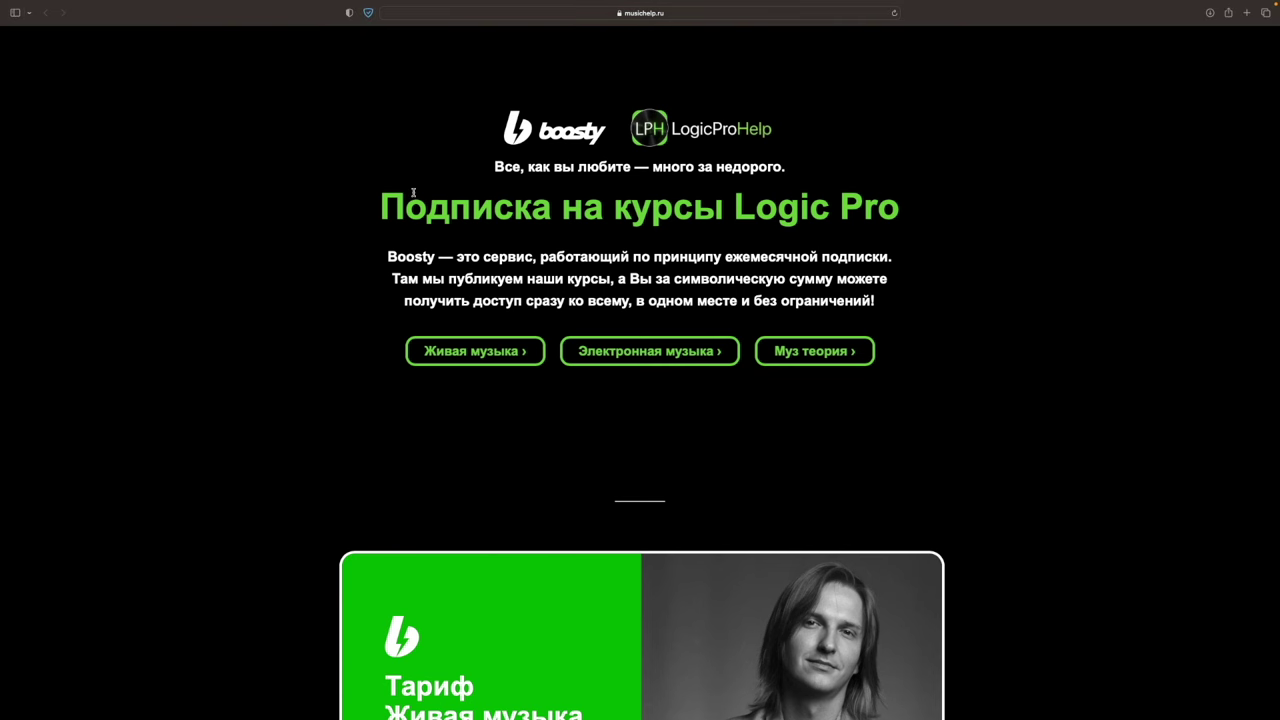
# Look through the Logic Pro course subscriptions on the musichelp.ru page, covering live music, electronic music and music theory
pyautogui.scroll(-1, 808, 233)
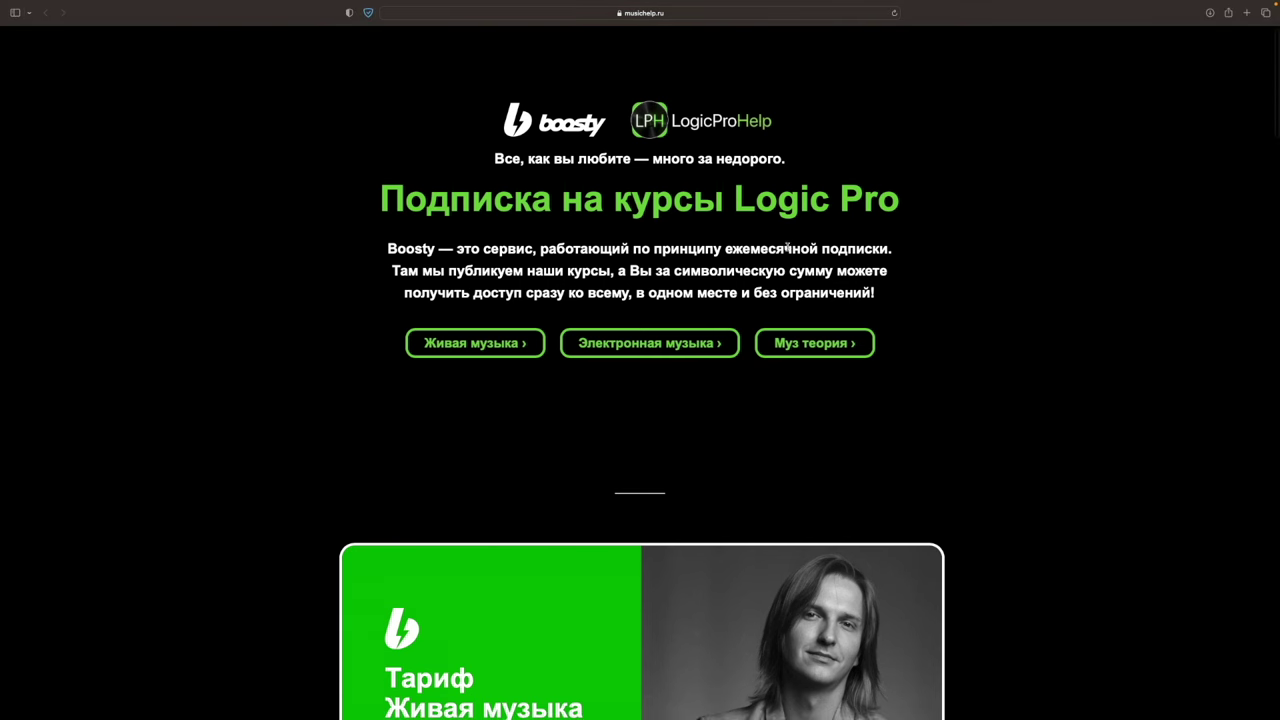
pyautogui.scroll(-5, 1063, 260)
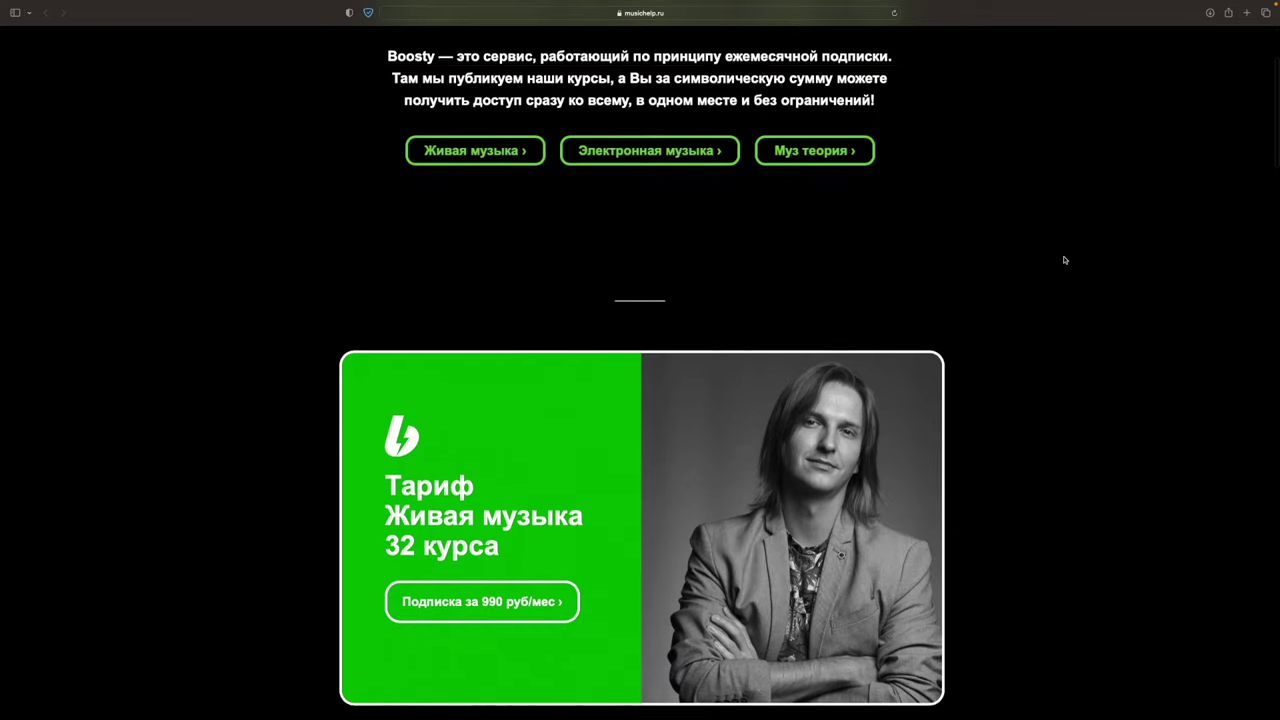
pyautogui.scroll(-4, 1064, 260)
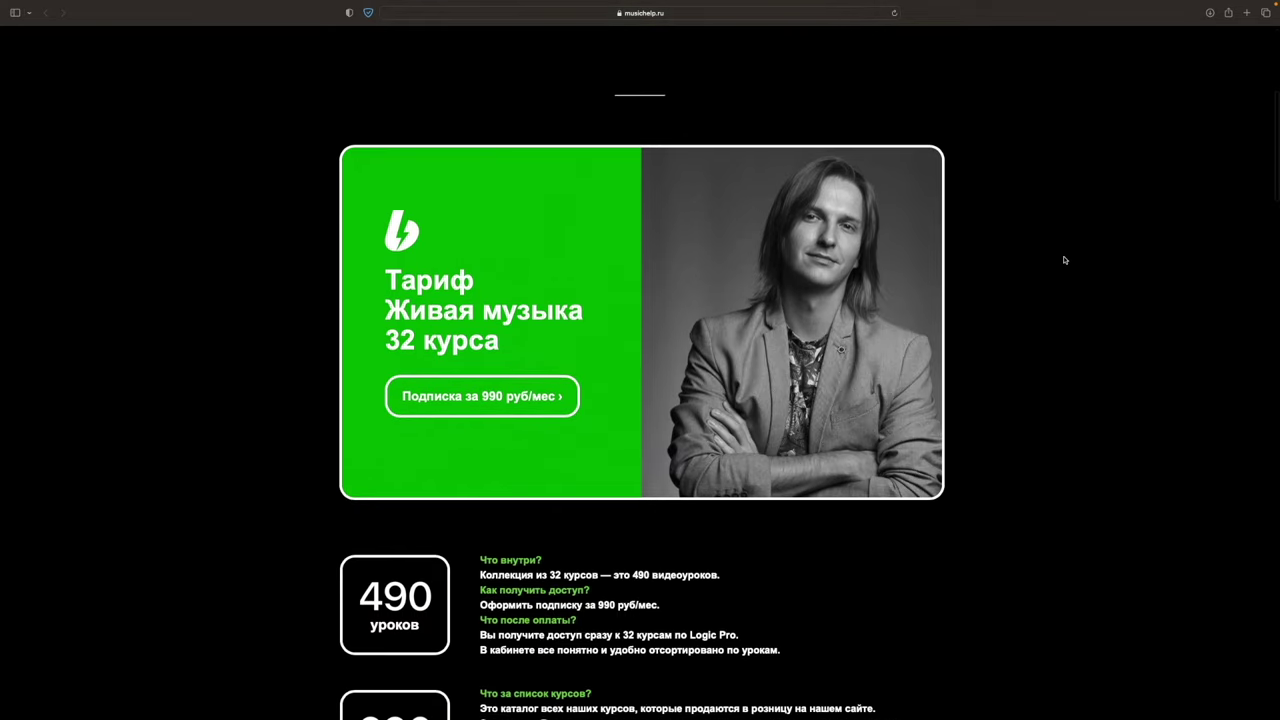
pyautogui.scroll(-5, 1064, 260)
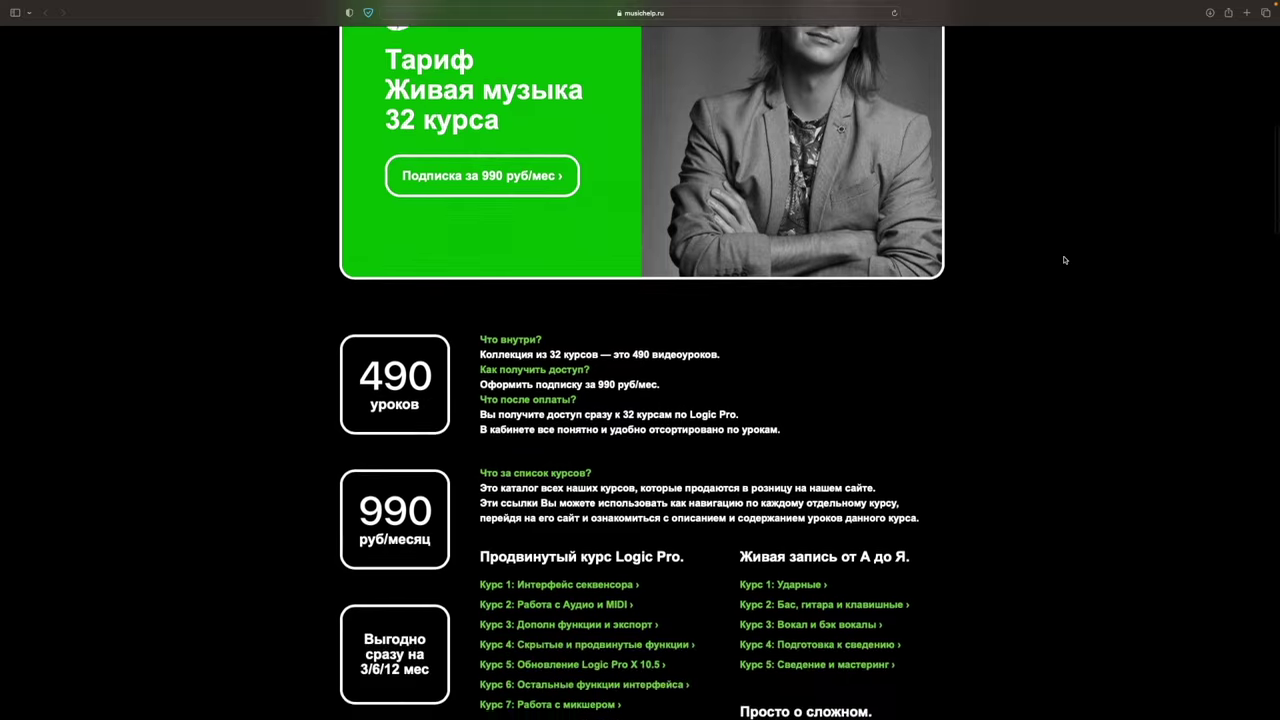
pyautogui.scroll(-5, 1064, 260)
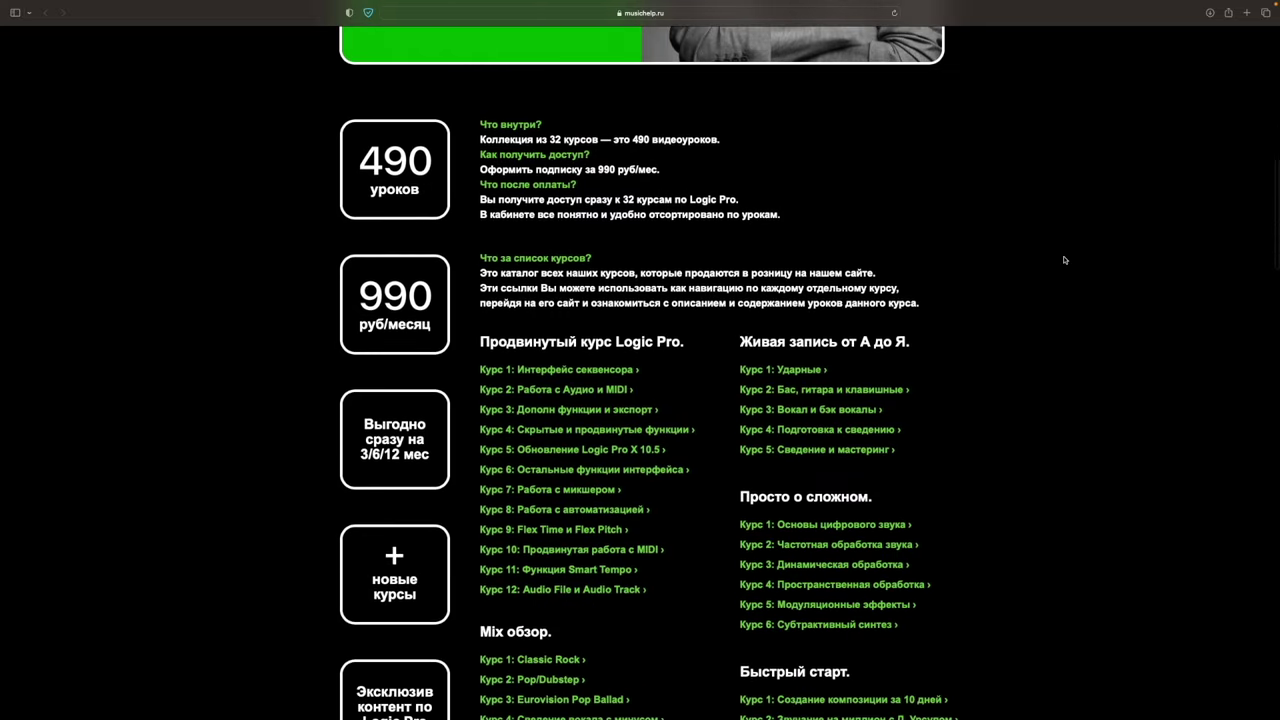
pyautogui.scroll(-3, 1064, 260)
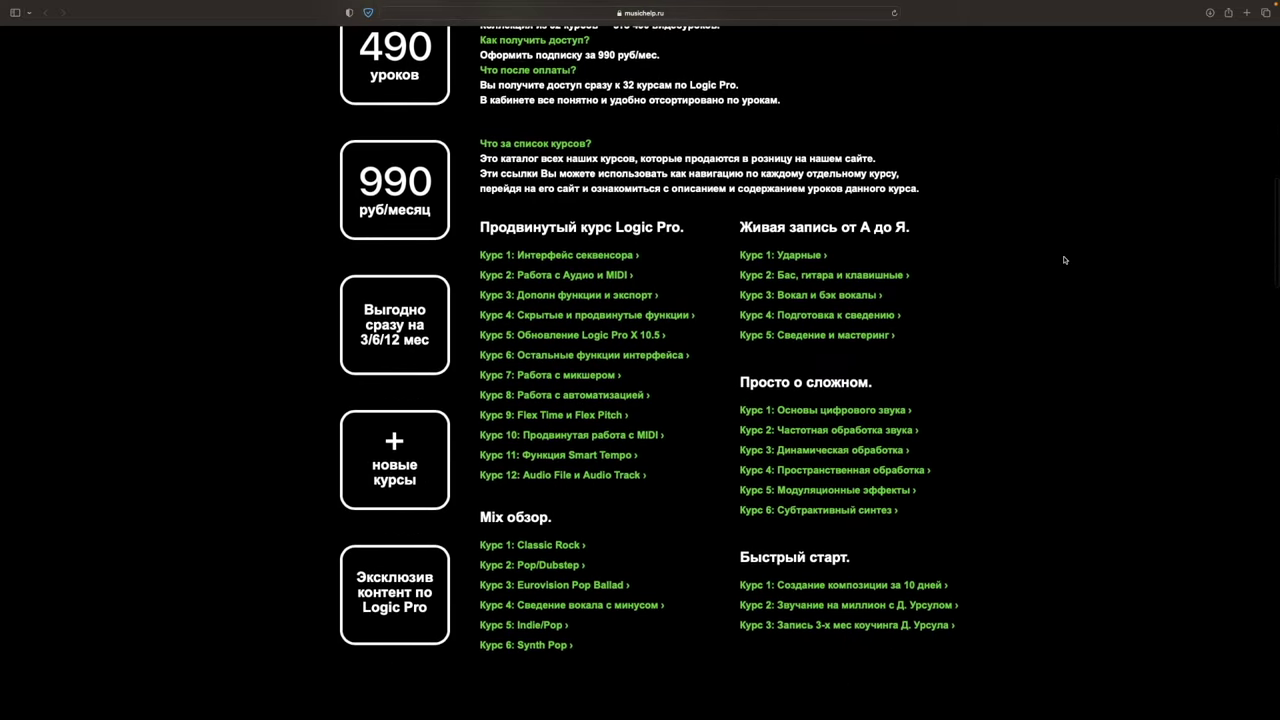
pyautogui.scroll(-8, 1064, 260)
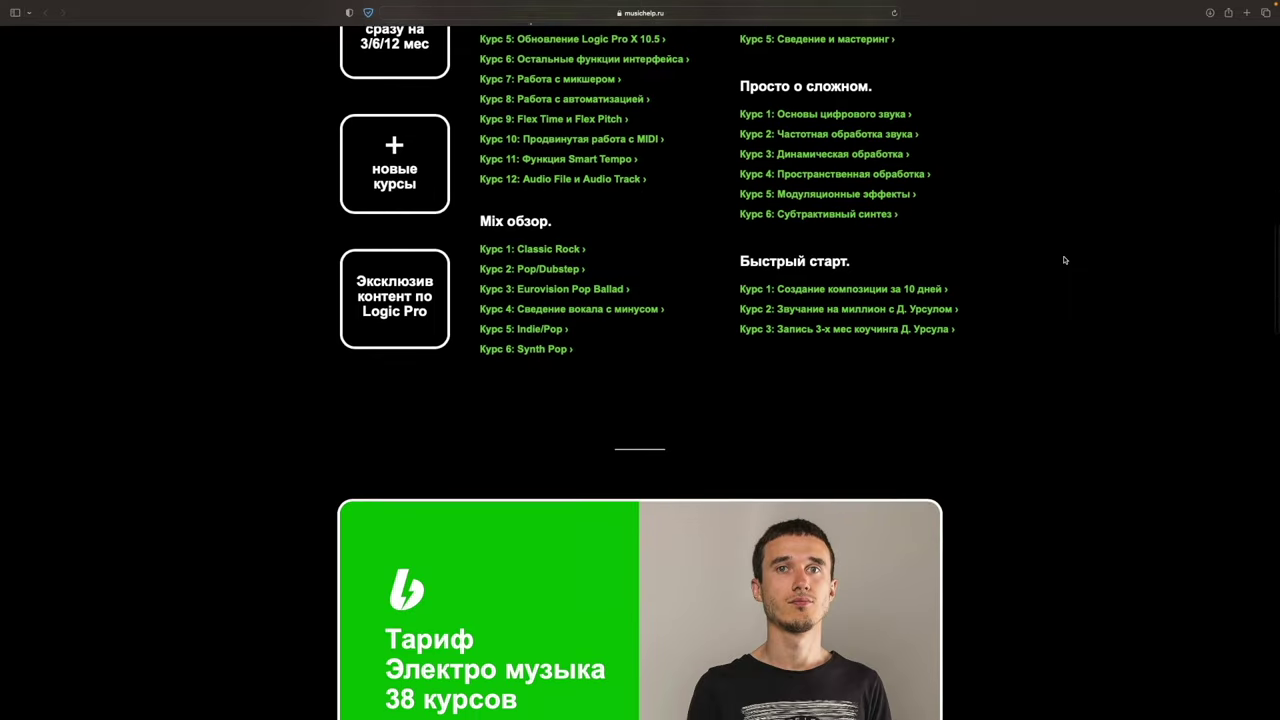
pyautogui.scroll(-7, 1064, 260)
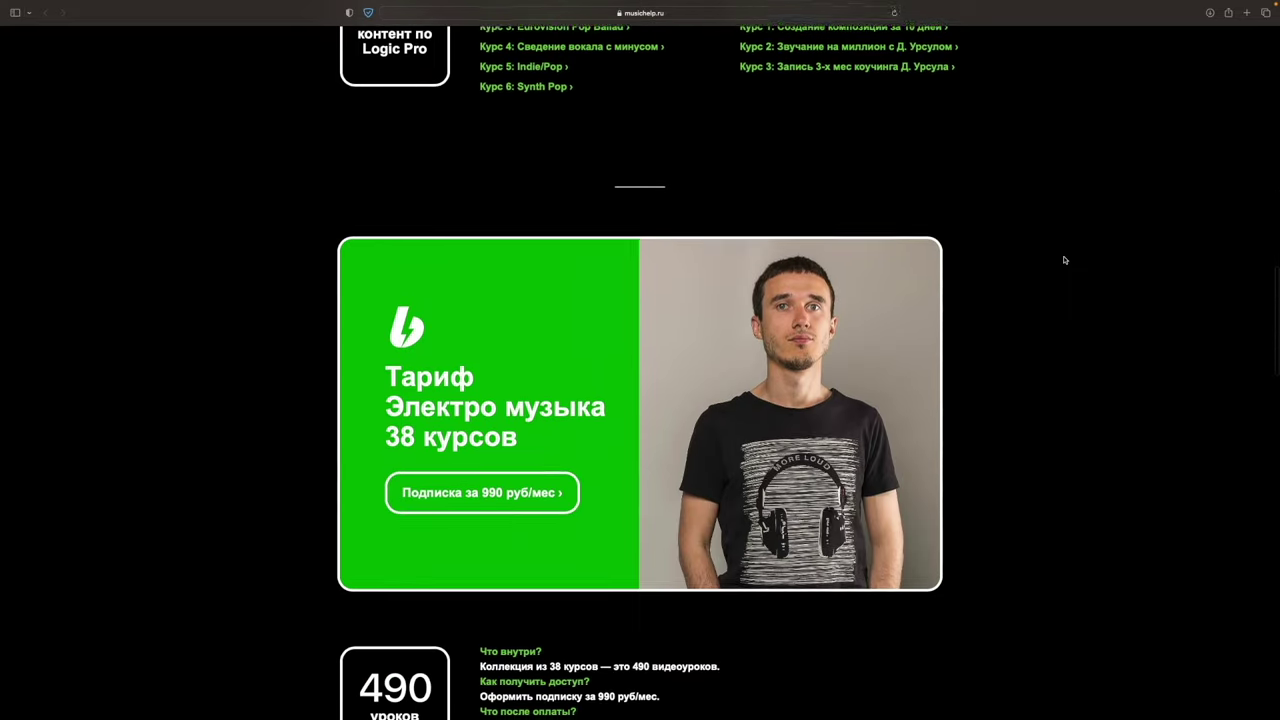
pyautogui.scroll(-3, 1064, 260)
pyautogui.scroll(-6, 1064, 260)
pyautogui.scroll(-9, 872, 316)
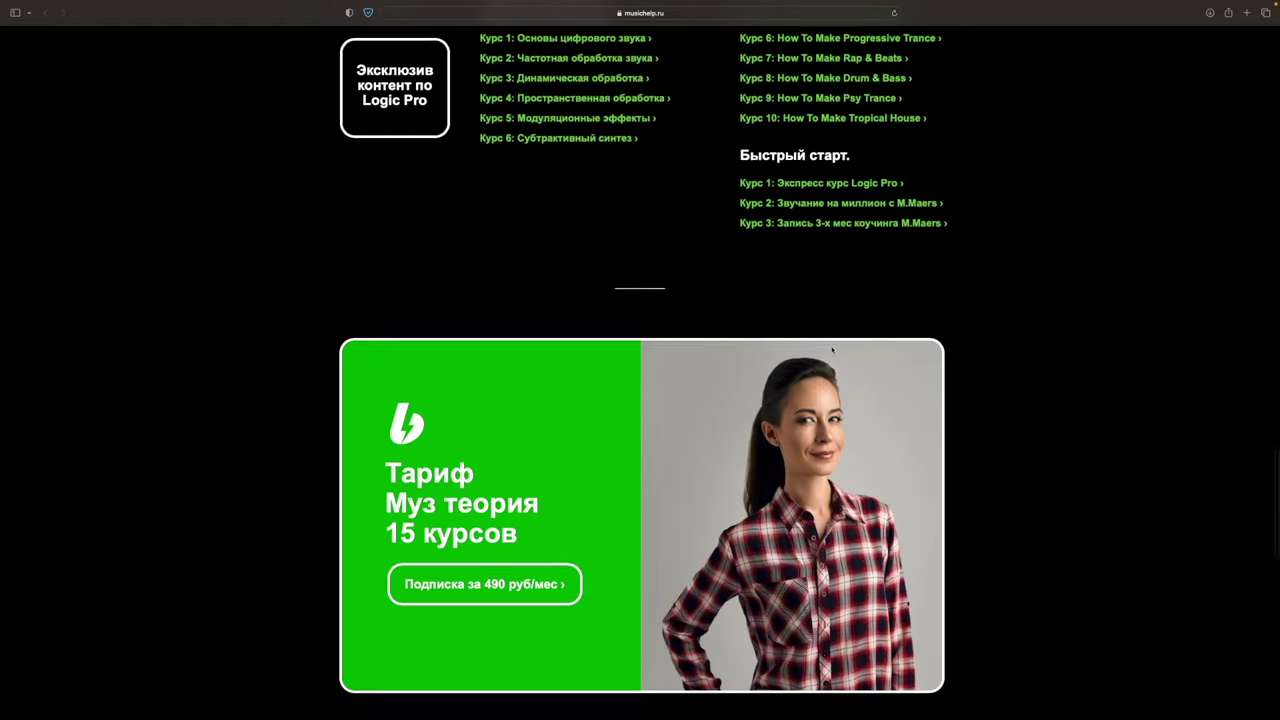
pyautogui.scroll(-12, 835, 354)
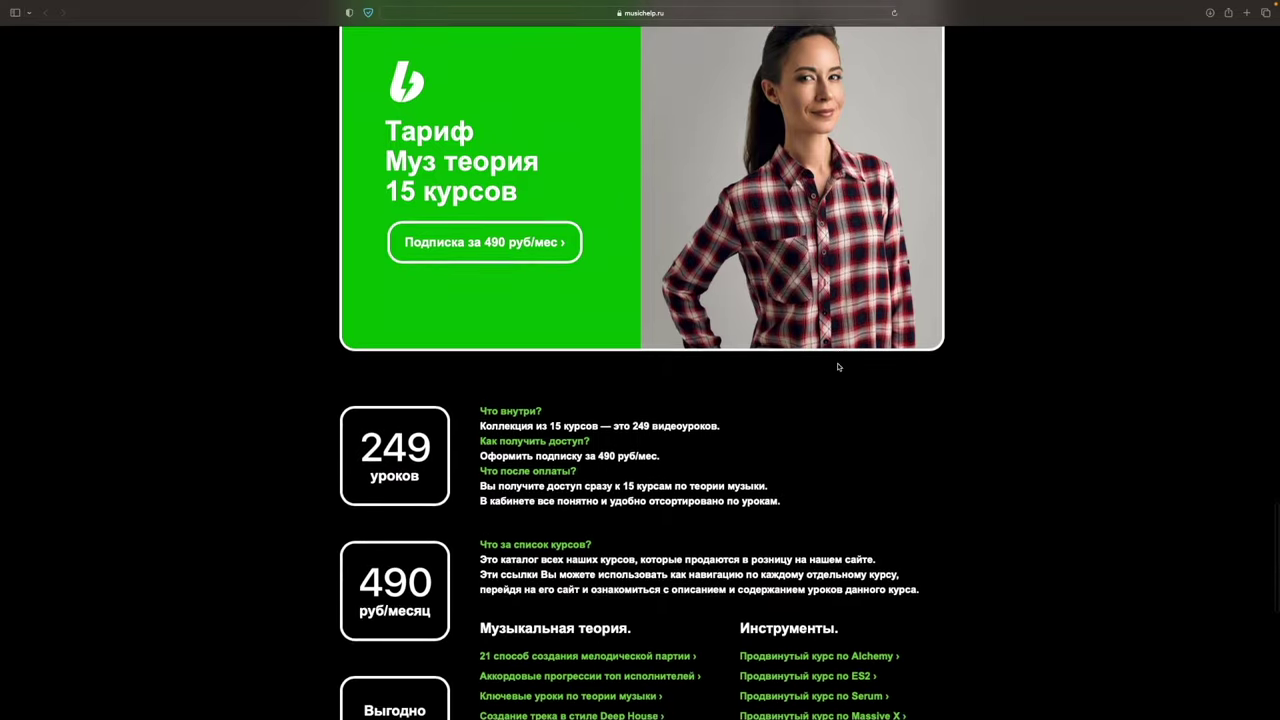
pyautogui.scroll(-9, 839, 366)
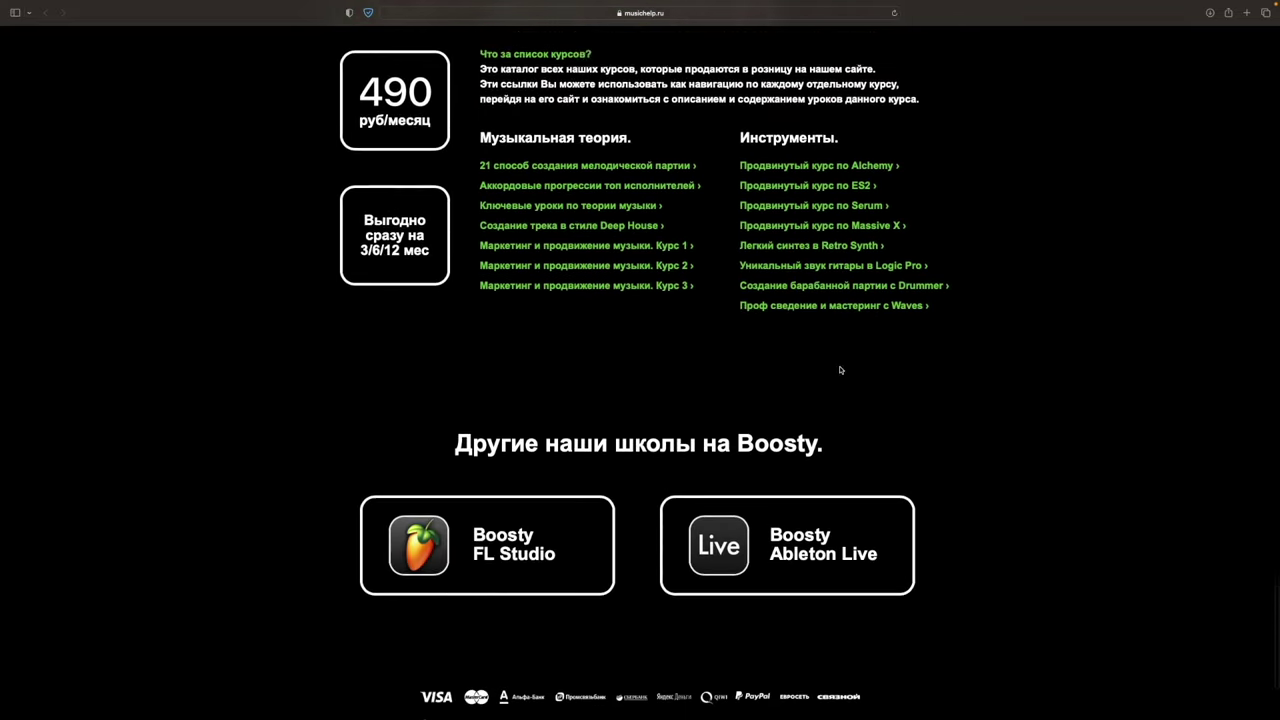
pyautogui.scroll(20, 841, 371)
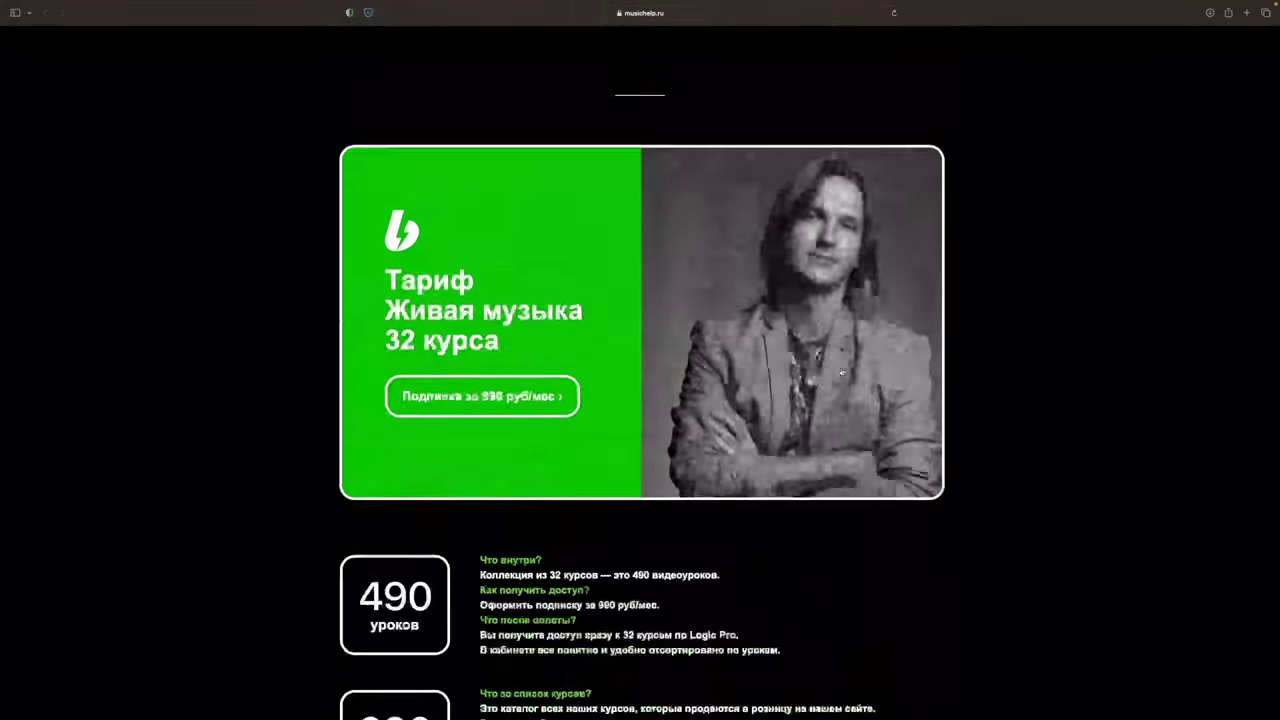
pyautogui.scroll(-10, 841, 371)
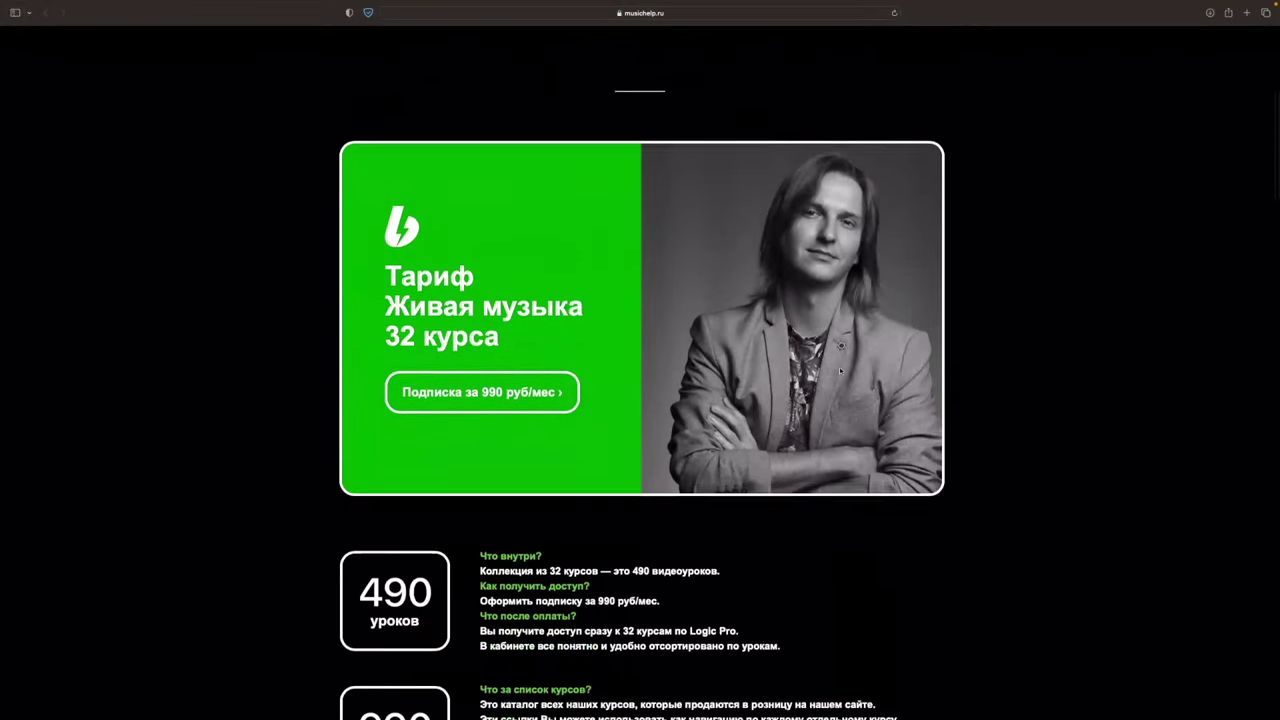
pyautogui.scroll(10, 600, 443)
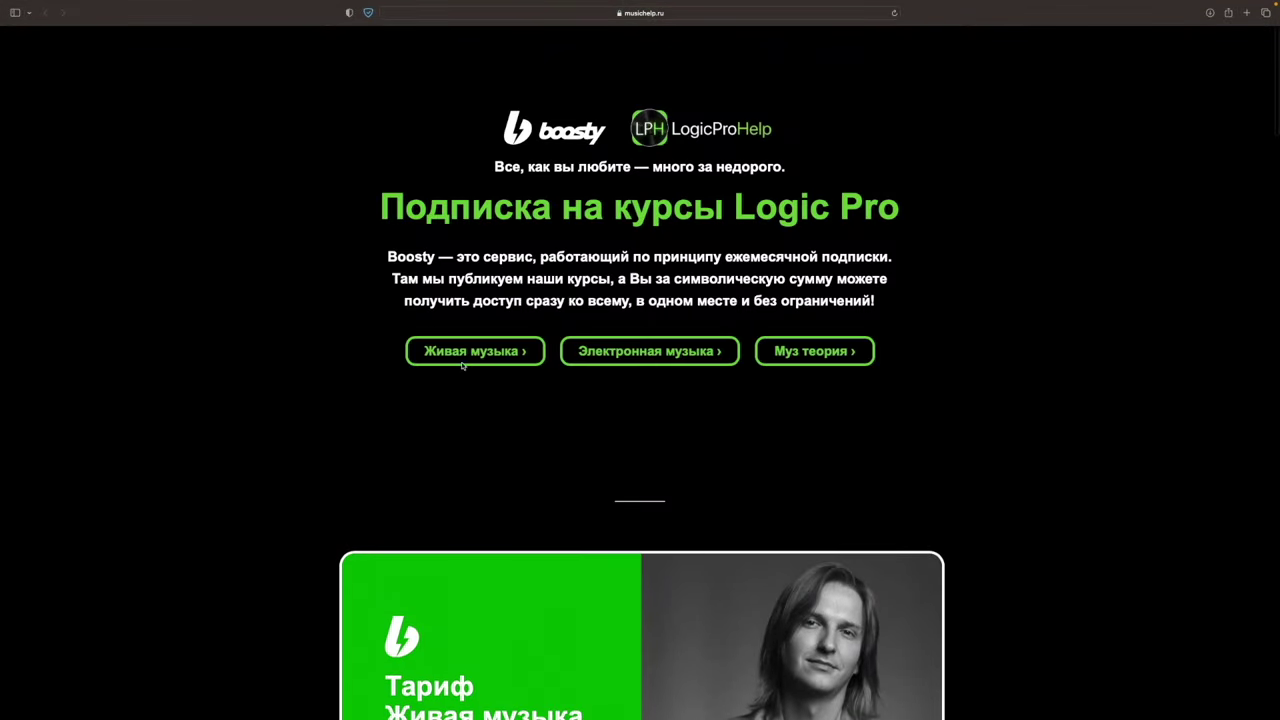
# Open the "Живая музыка" subscription page on Boosty and start subscribing to the Logic Pro Help tier
pyautogui.scroll(-11, 465, 362)
pyautogui.click(479, 330)
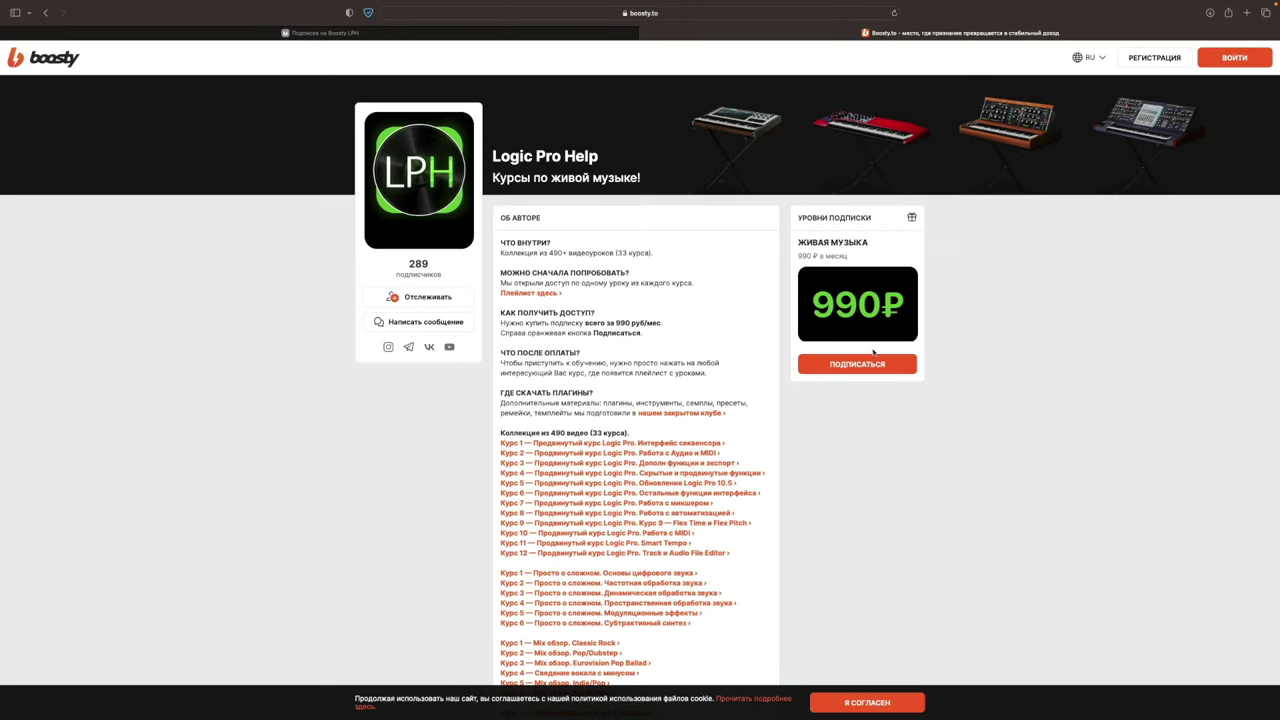
pyautogui.click(820, 366)
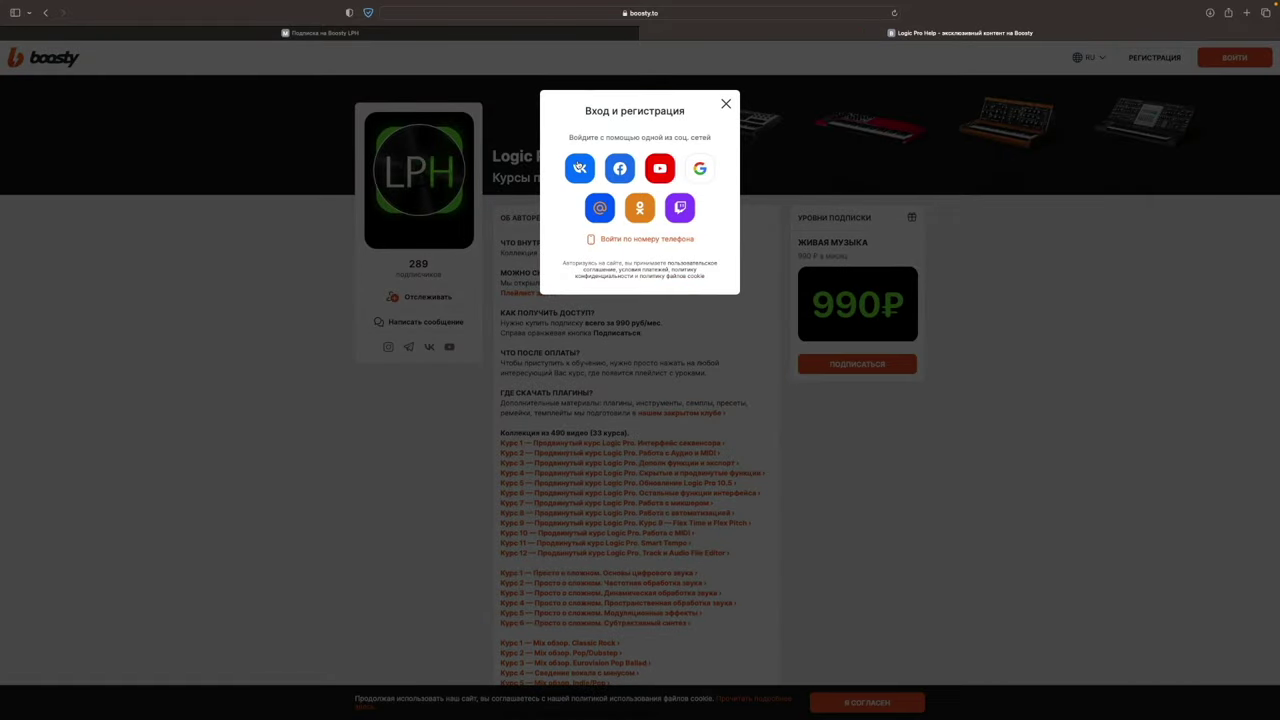
# Sign in to Boosty with VK and choose the 1-month period for purchasing the "Живая музыка" subscription
pyautogui.click(580, 168)
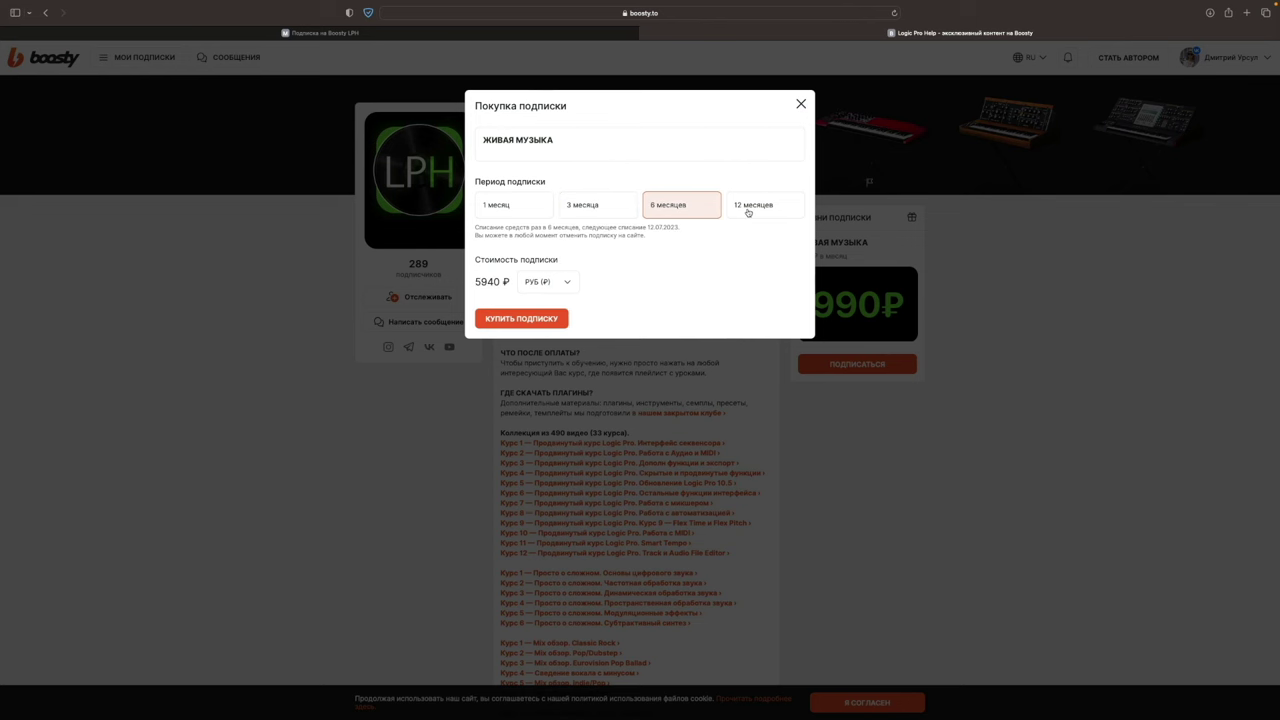
pyautogui.click(749, 210)
pyautogui.click(513, 212)
pyautogui.click(547, 316)
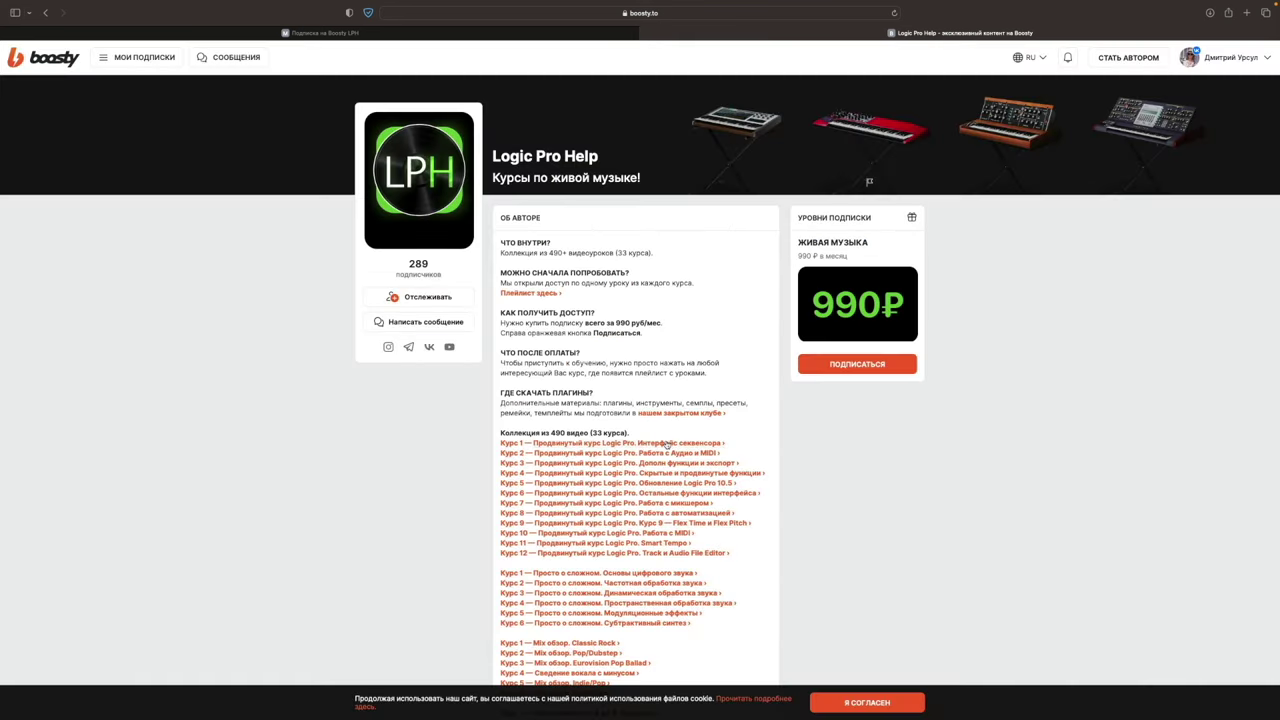
# Look through the course list on the Logic Pro Help Boosty page and return to the musichelp.ru subscription page
pyautogui.scroll(-2, 666, 443)
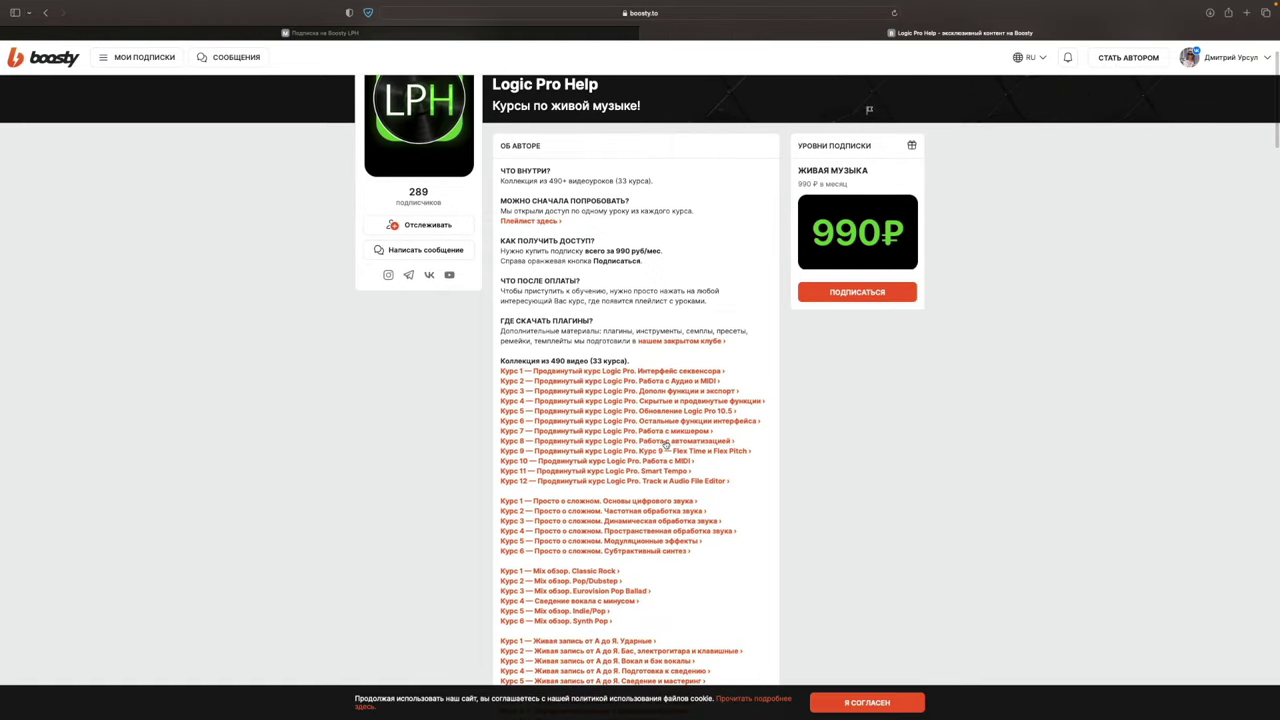
pyautogui.scroll(-1, 580, 545)
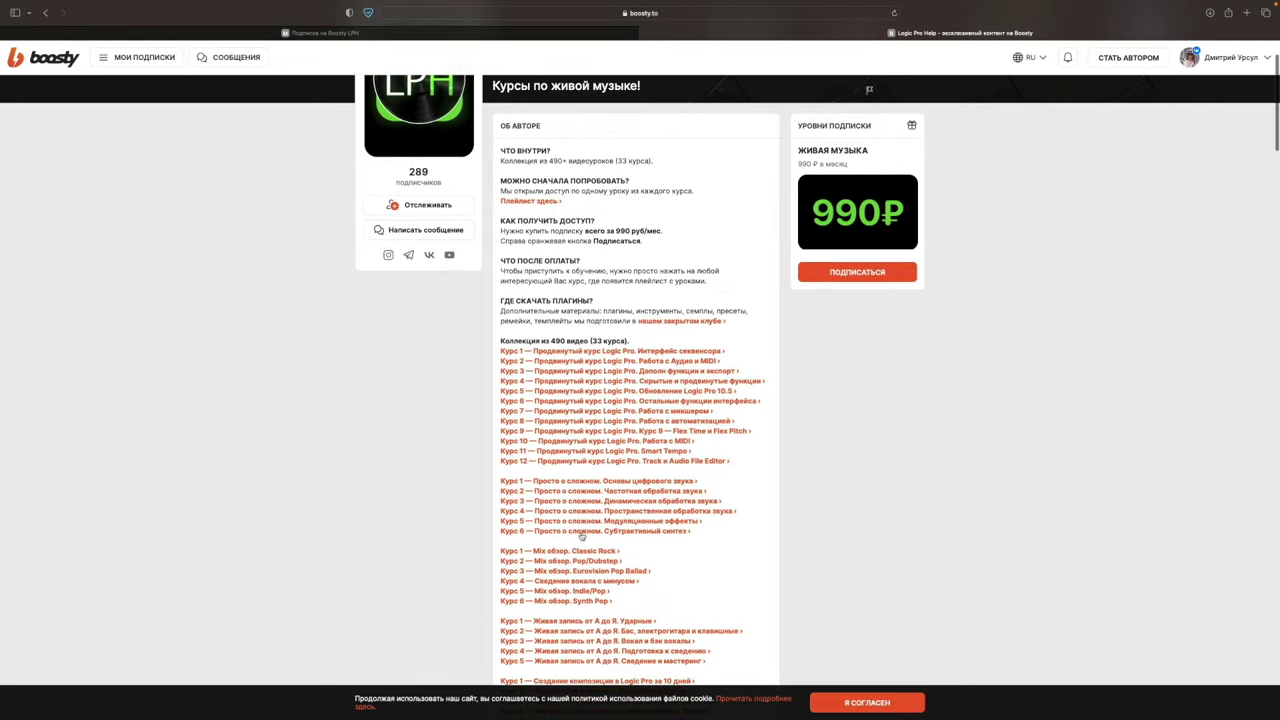
pyautogui.click(449, 33)
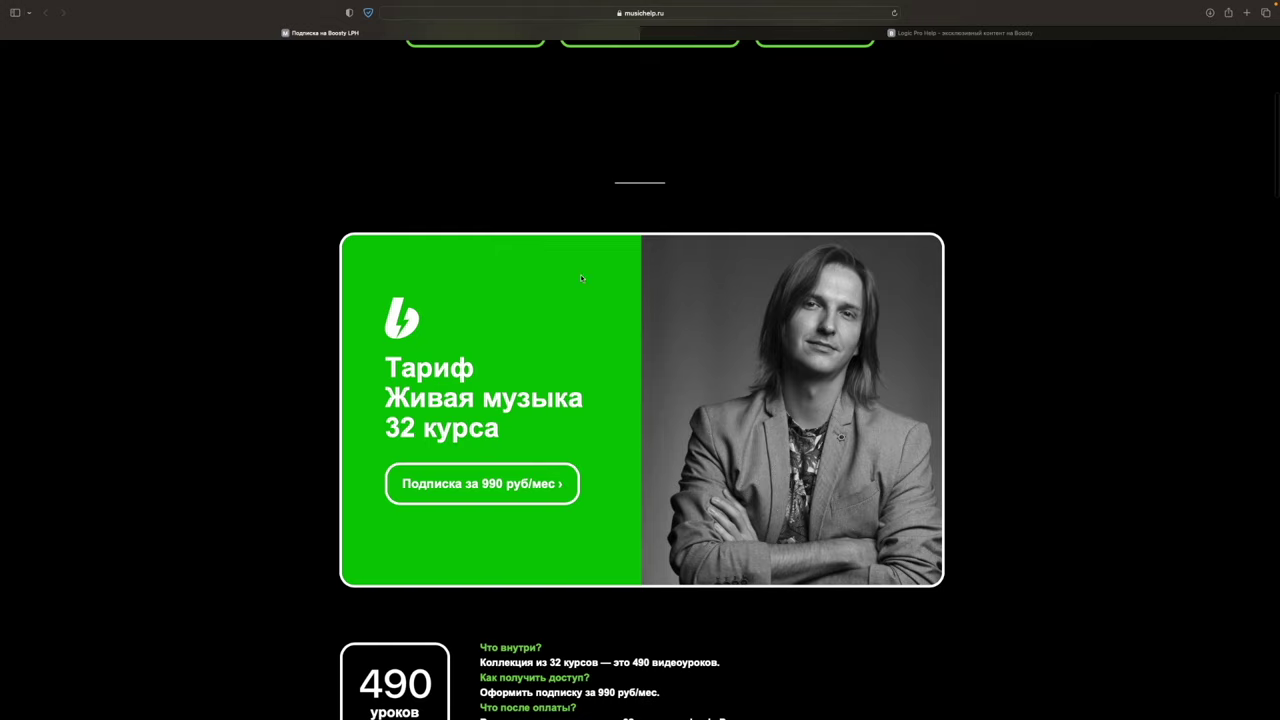
pyautogui.scroll(5, 580, 274)
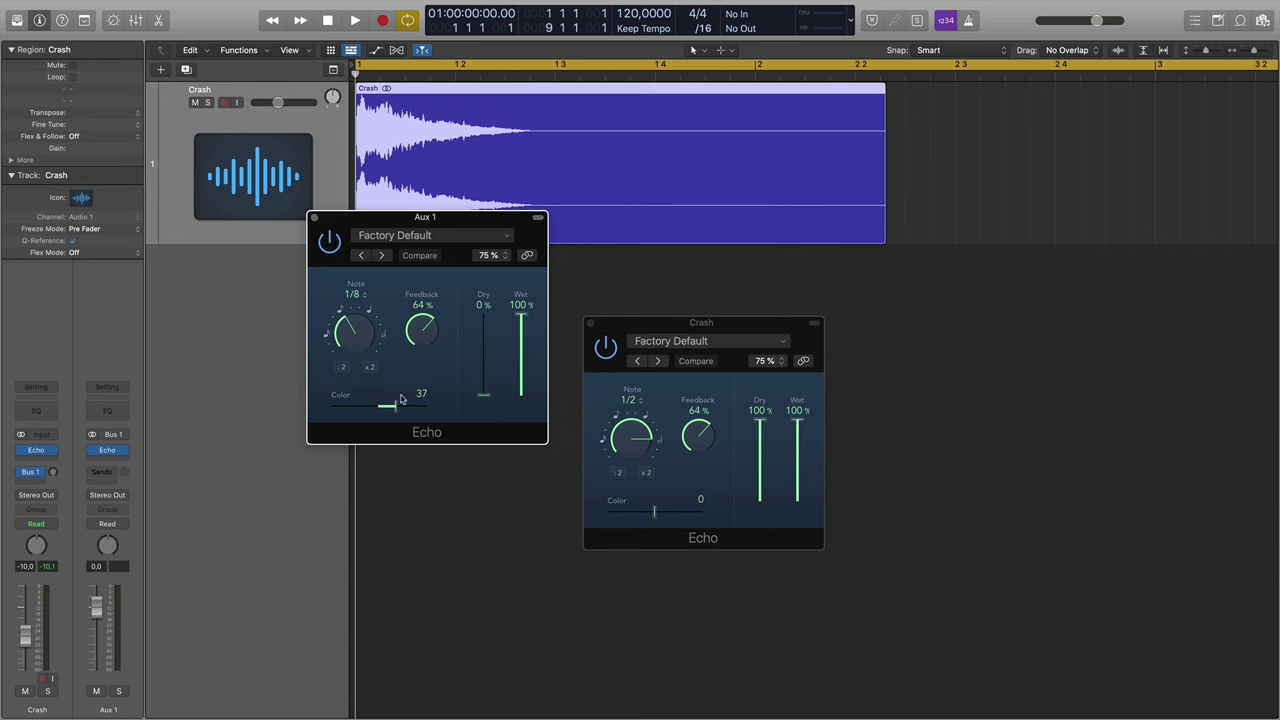
# In Logic Pro, raise the Dry level of the Aux 1 Echo to 100% and close the Crash channel's Echo window
pyautogui.moveTo(484, 392); pyautogui.dragTo(484, 312)
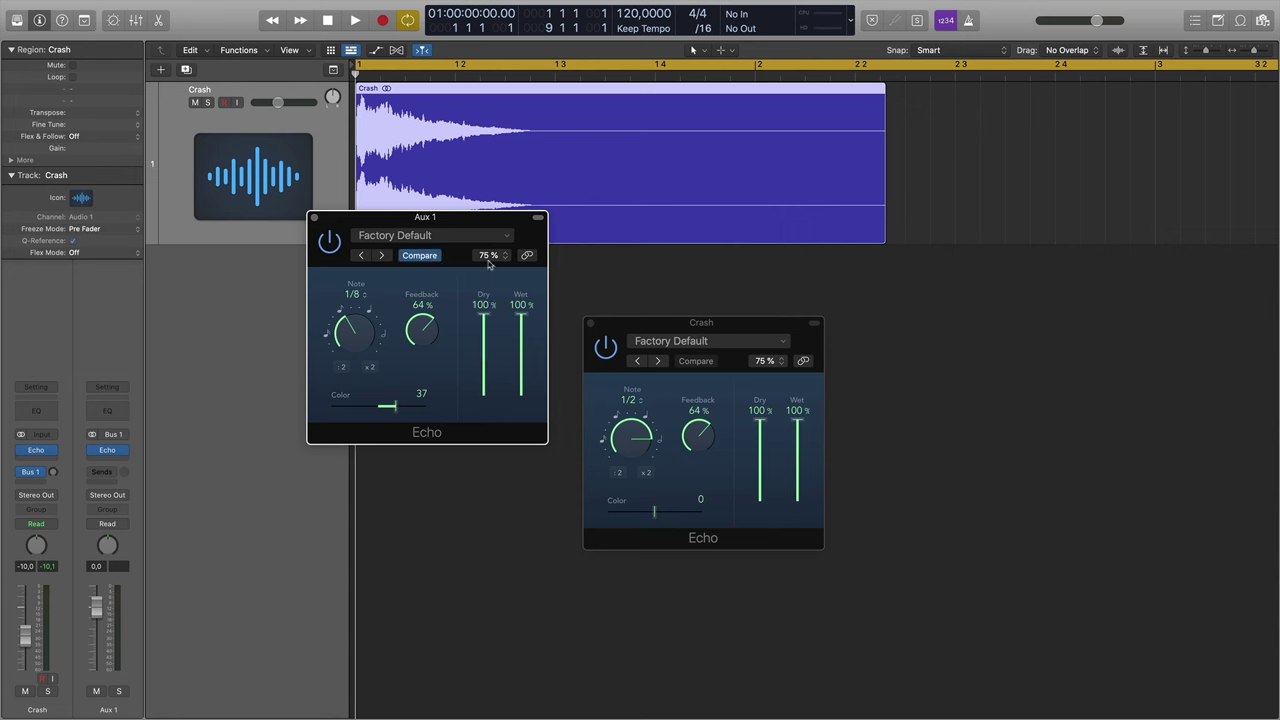
pyautogui.click(589, 323)
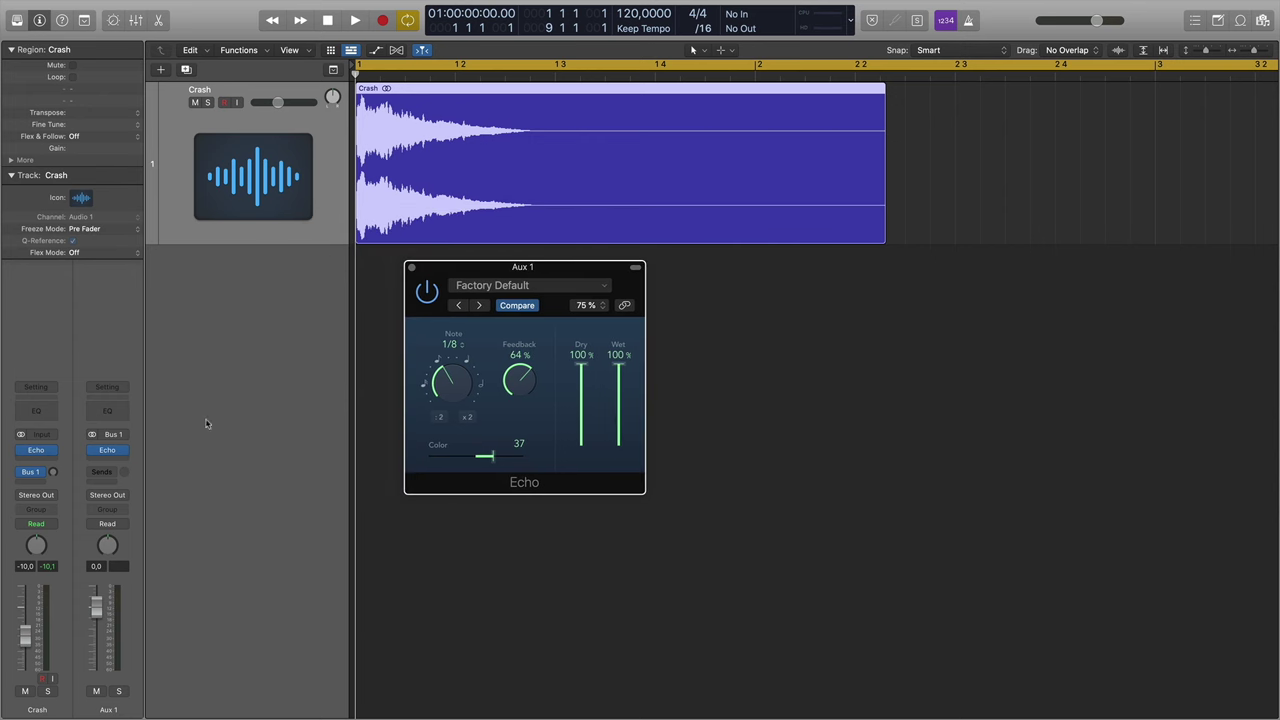
pyautogui.click(112, 456)
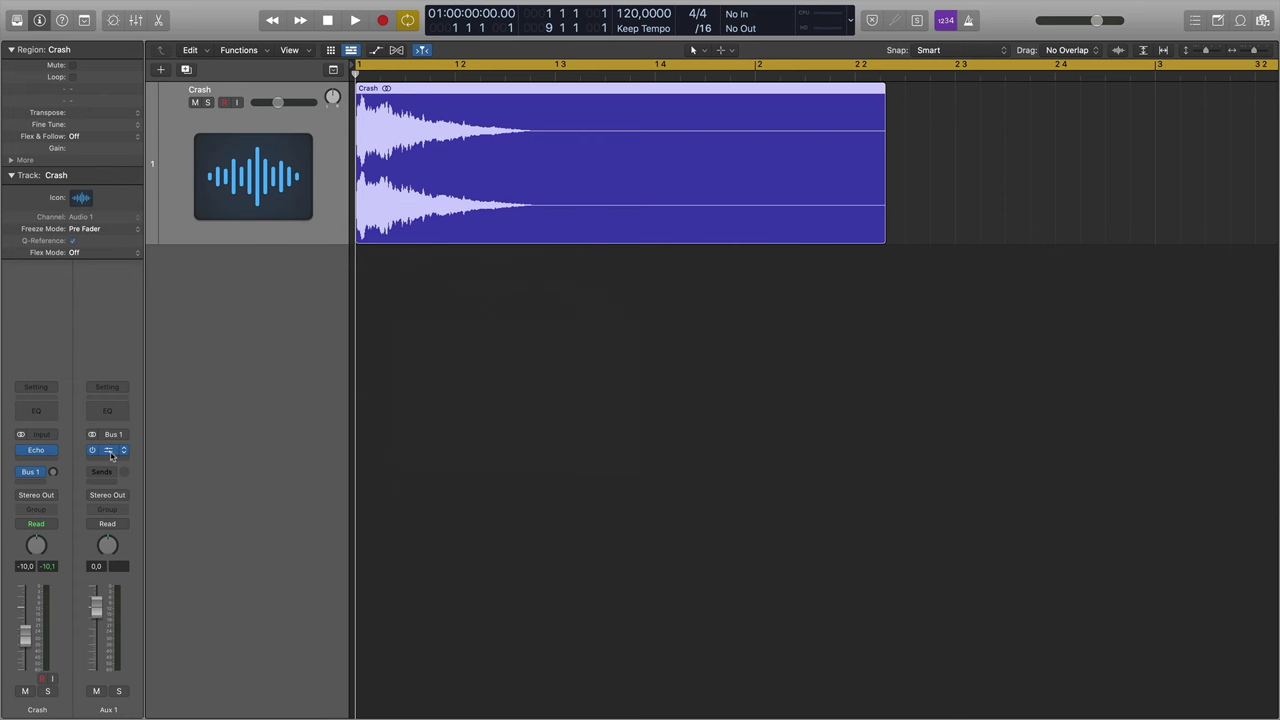
pyautogui.click(110, 452)
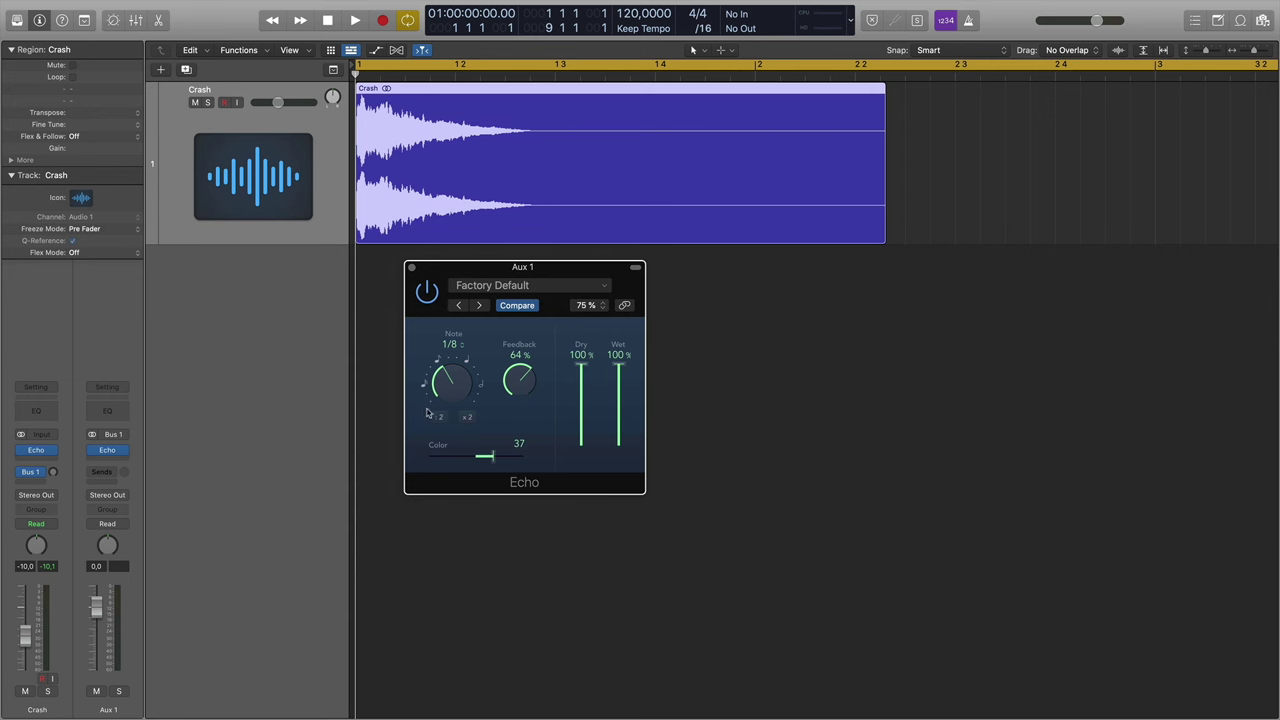
pyautogui.moveTo(53, 473); pyautogui.dragTo(51, 469)
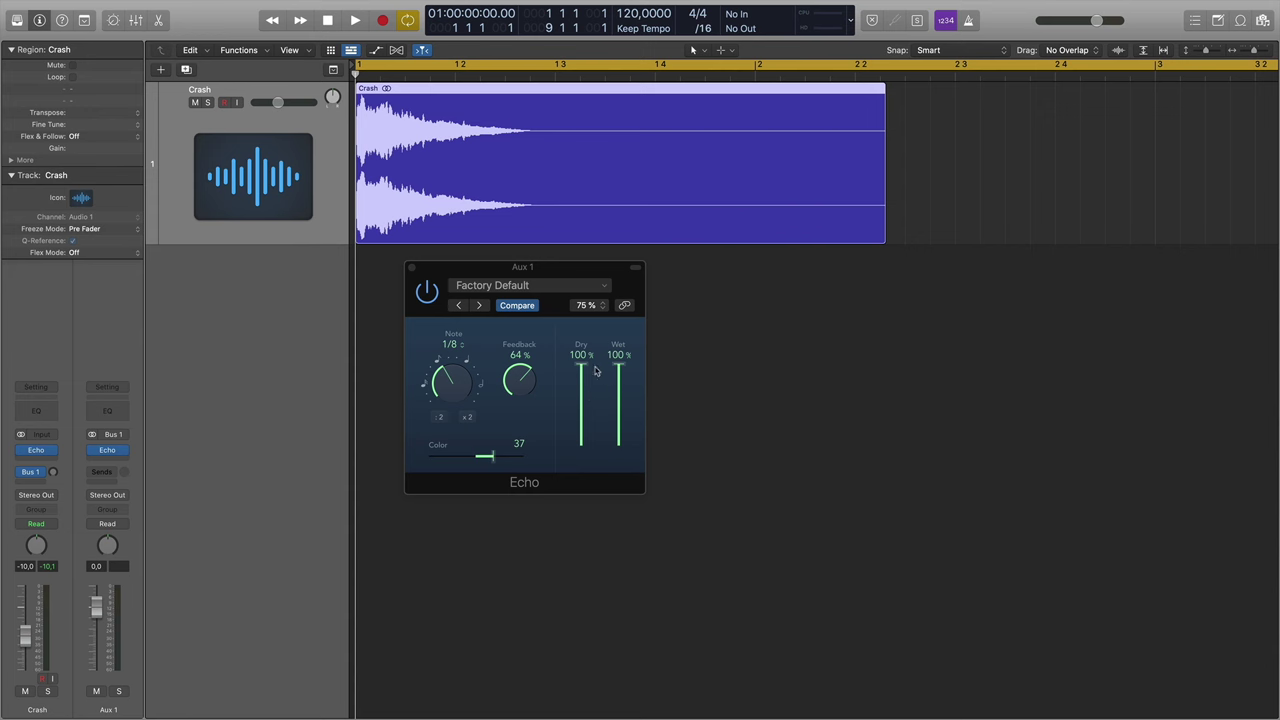
# Lower the Dry level of the Aux 1 Echo to 0% and remove the plug-in from that channel
pyautogui.moveTo(583, 368); pyautogui.dragTo(585, 478)
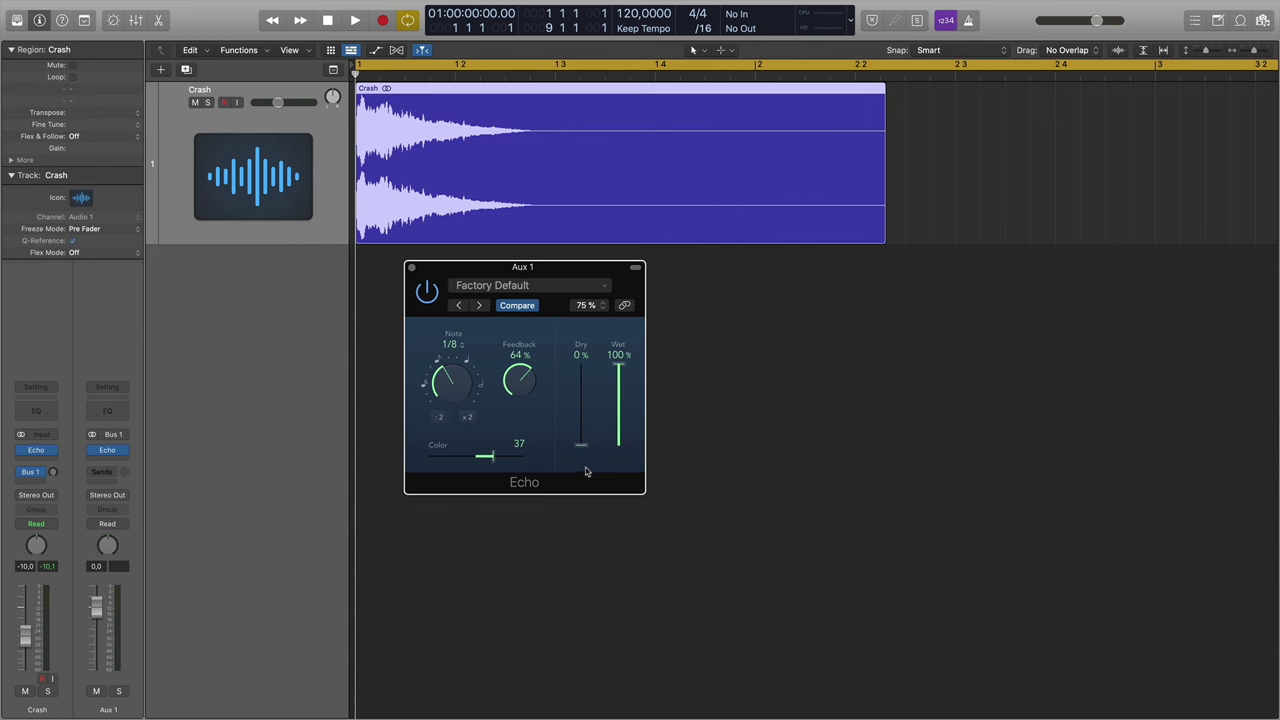
pyautogui.click(124, 452)
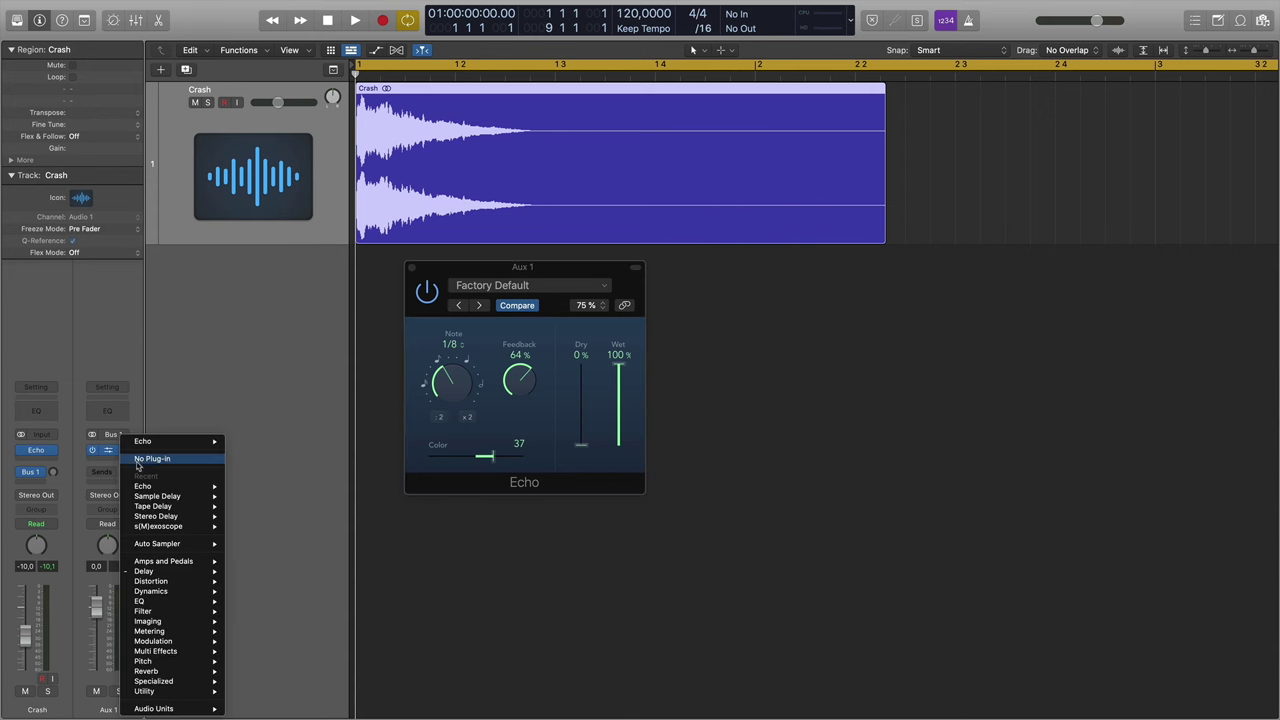
pyautogui.click(140, 460)
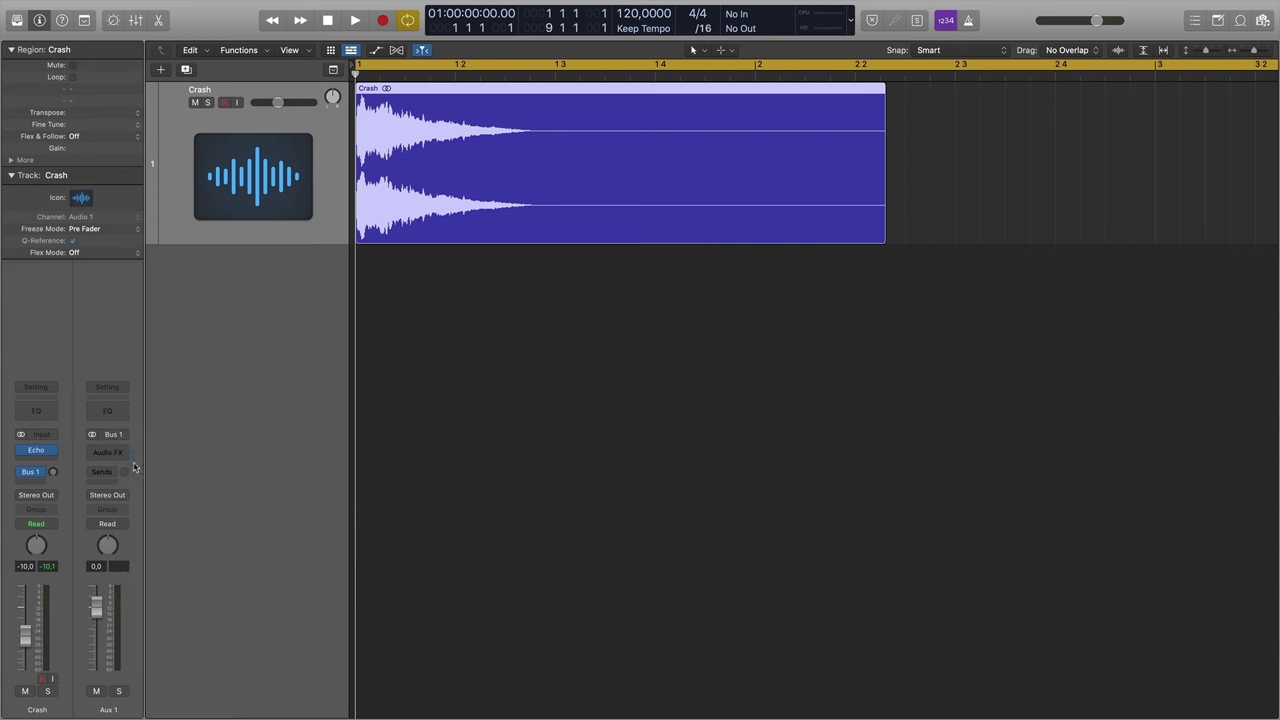
# Replace the Echo insert on the Crash channel with the stereo version of Stereo Delay
pyautogui.click(40, 451)
pyautogui.click(54, 452)
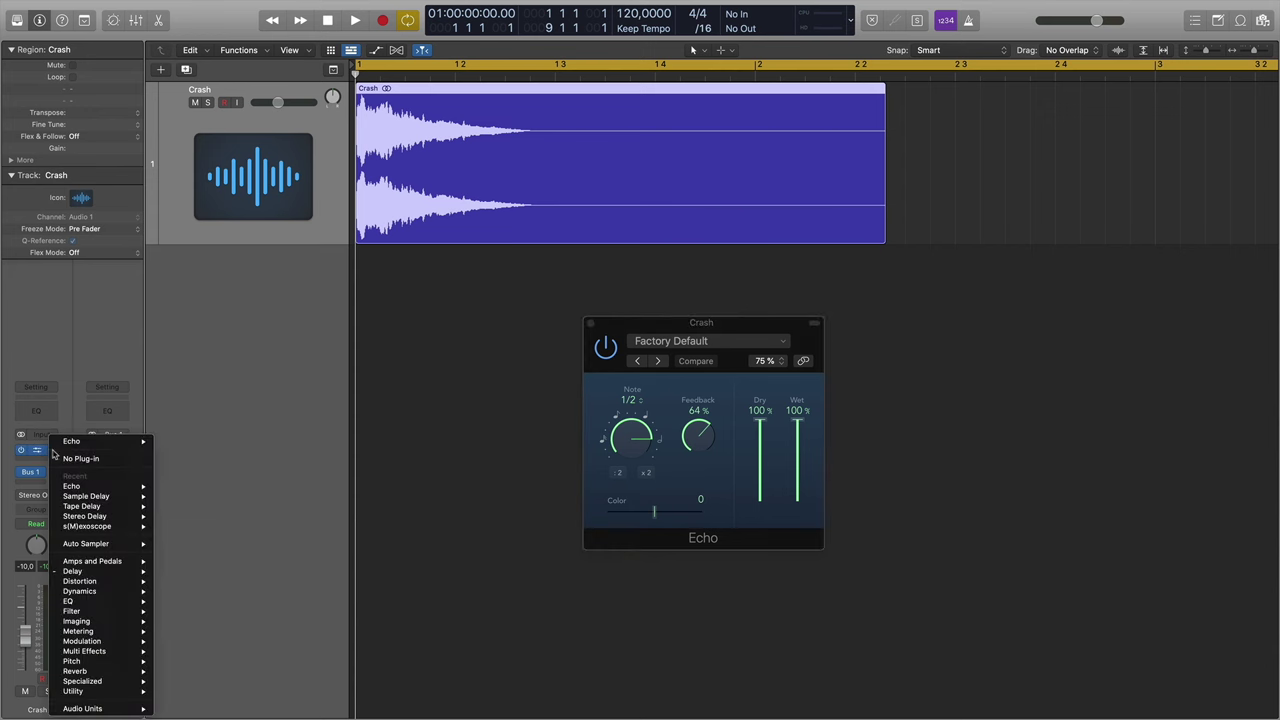
pyautogui.moveTo(88, 488)
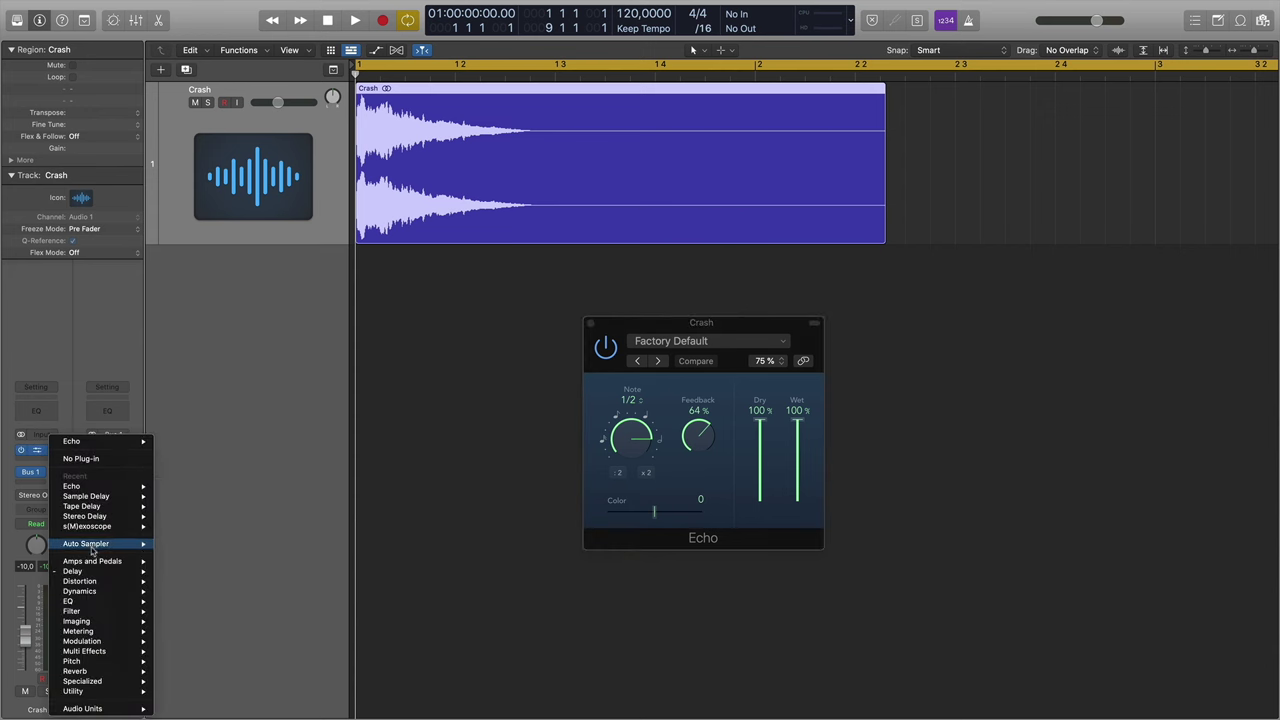
pyautogui.moveTo(97, 572)
pyautogui.moveTo(198, 603)
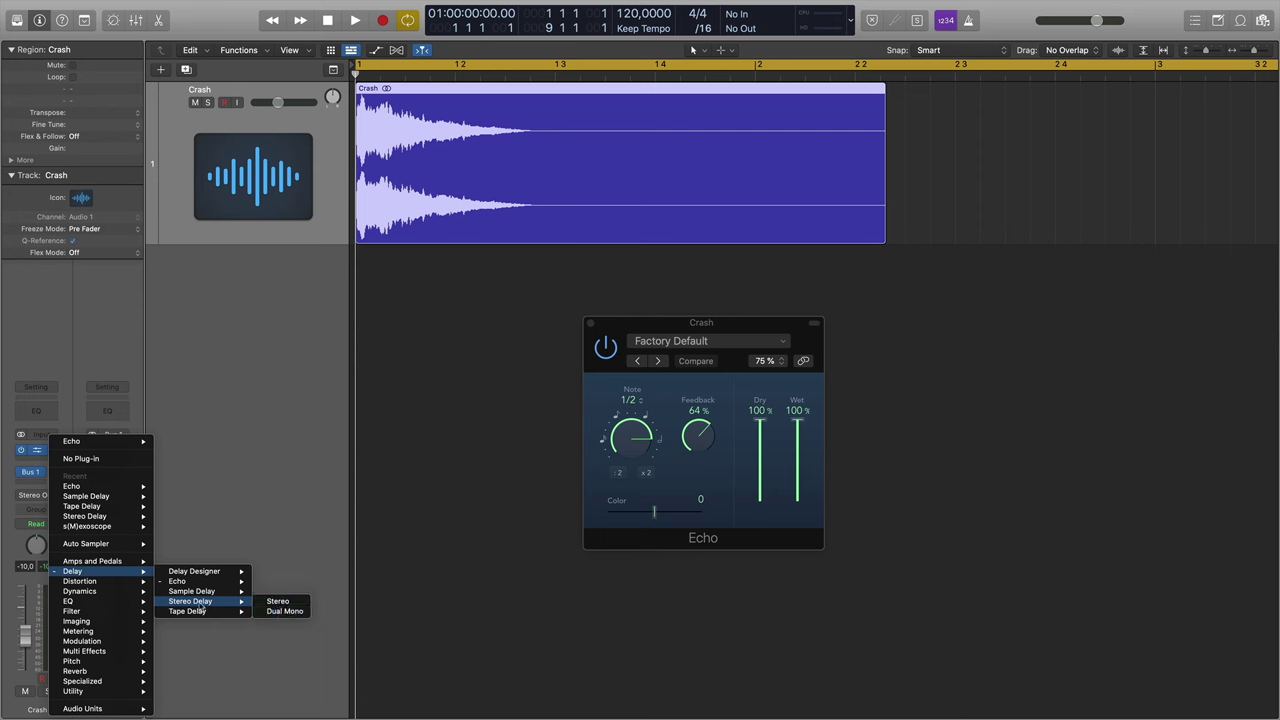
pyautogui.click(278, 602)
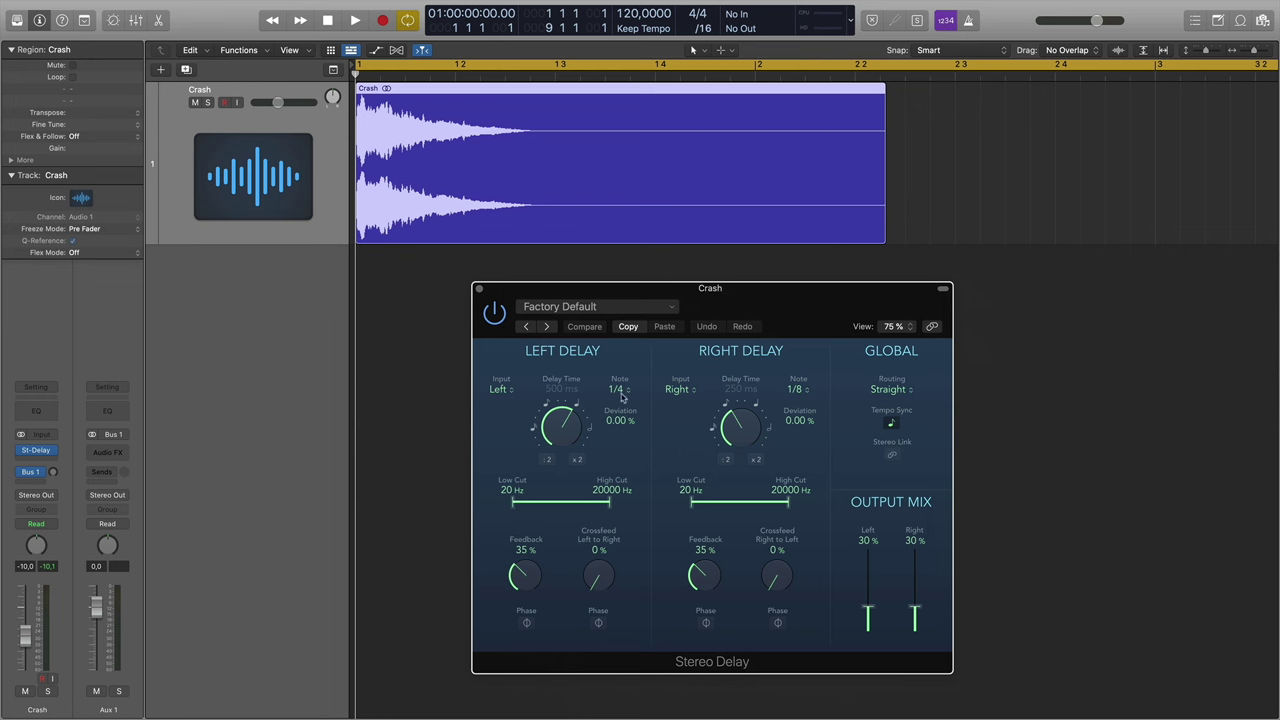
# Set Stereo Delay's right note value to 1/4 and both Output Mix levels to 0%, auditioning the crash
pyautogui.moveTo(756, 433)
pyautogui.mouseDown()
pyautogui.moveTo(757, 400)
pyautogui.moveTo(744, 426)
pyautogui.mouseUp()
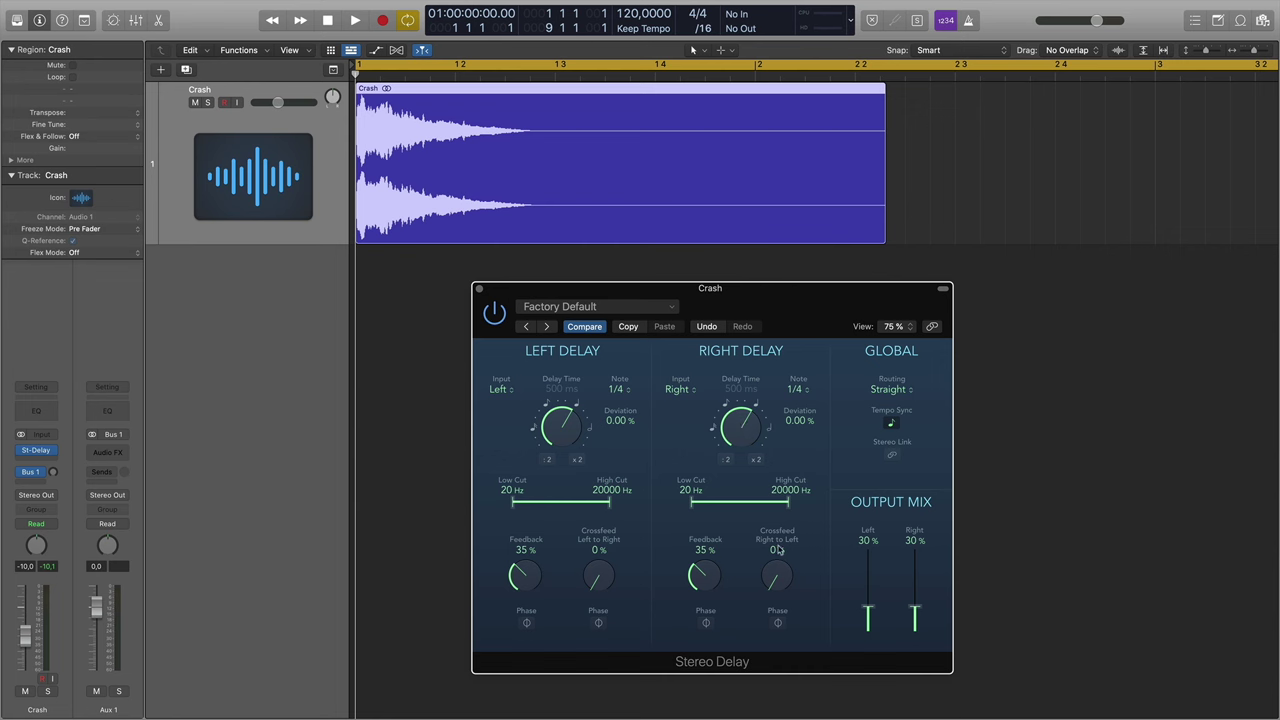
pyautogui.moveTo(868, 611); pyautogui.dragTo(914, 632)
pyautogui.press('space')
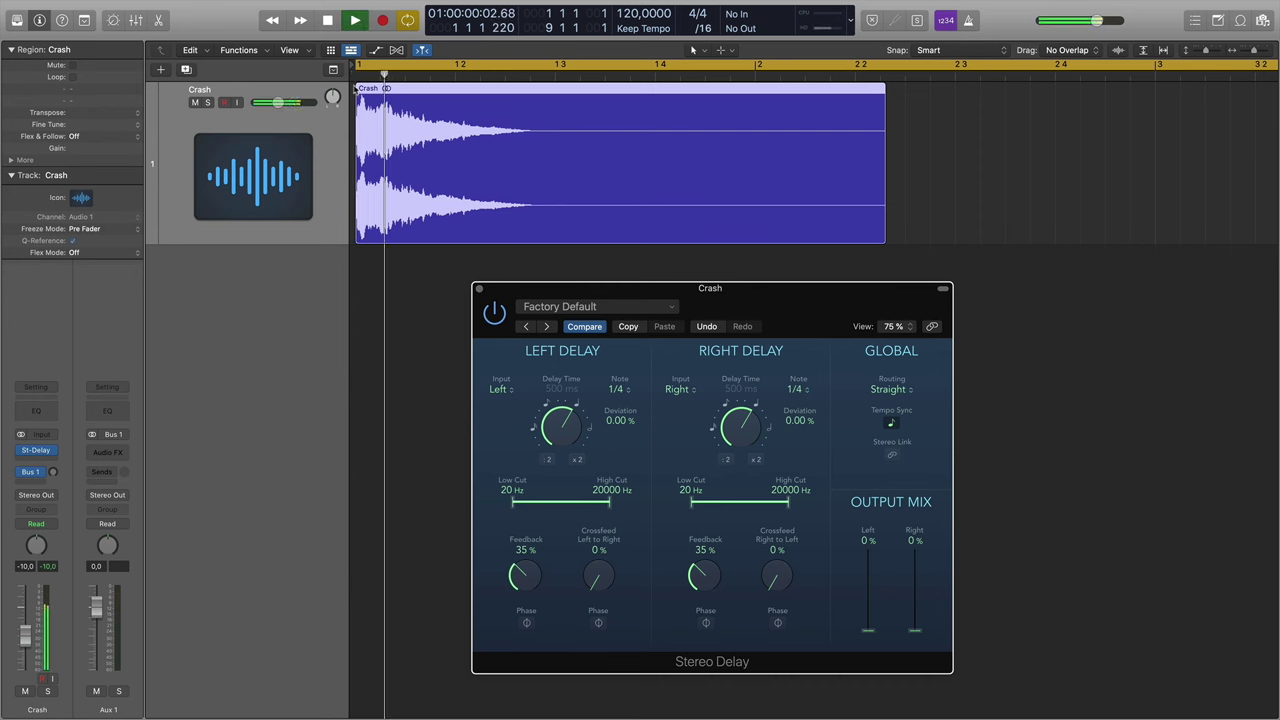
pyautogui.press('space')
# Raise Stereo Delay's left and right Output Mix levels to 100% and audition the crash from the start
pyautogui.moveTo(870, 630); pyautogui.dragTo(862, 497)
pyautogui.moveTo(918, 618); pyautogui.dragTo(921, 487)
pyautogui.press('space')
pyautogui.press('space')
pyautogui.click(357, 70)
pyautogui.press('space')
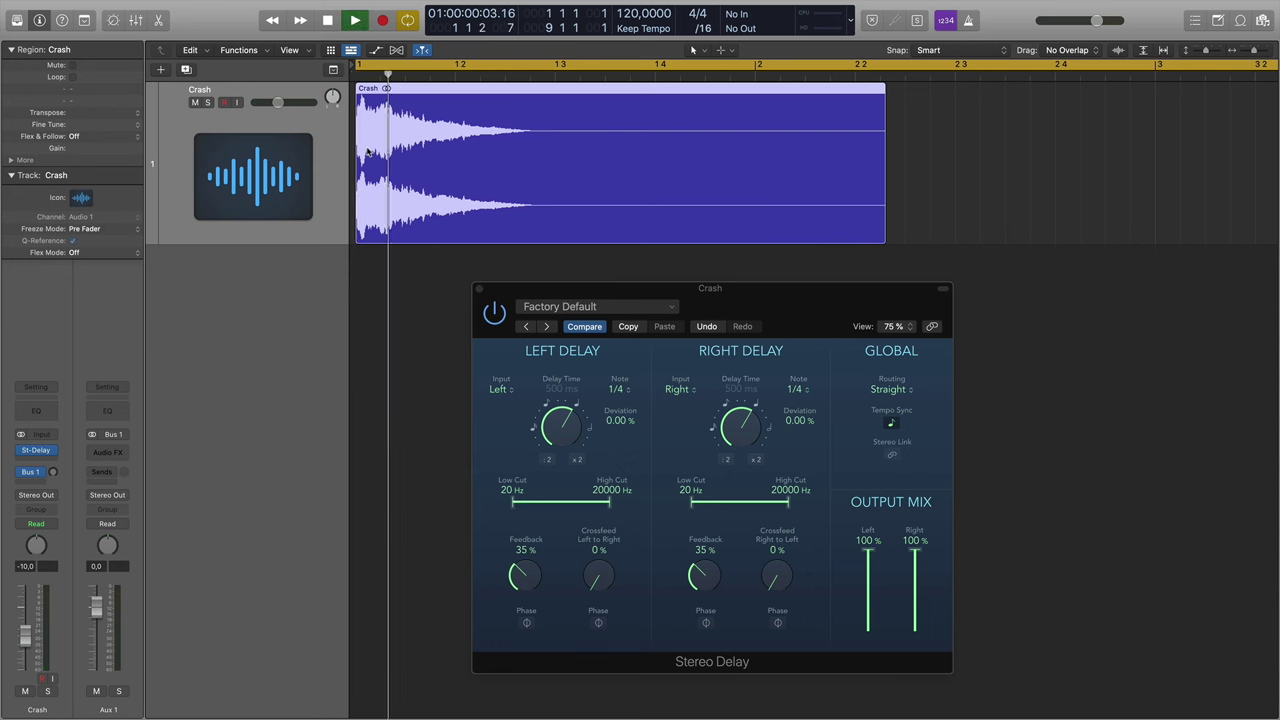
pyautogui.press('space')
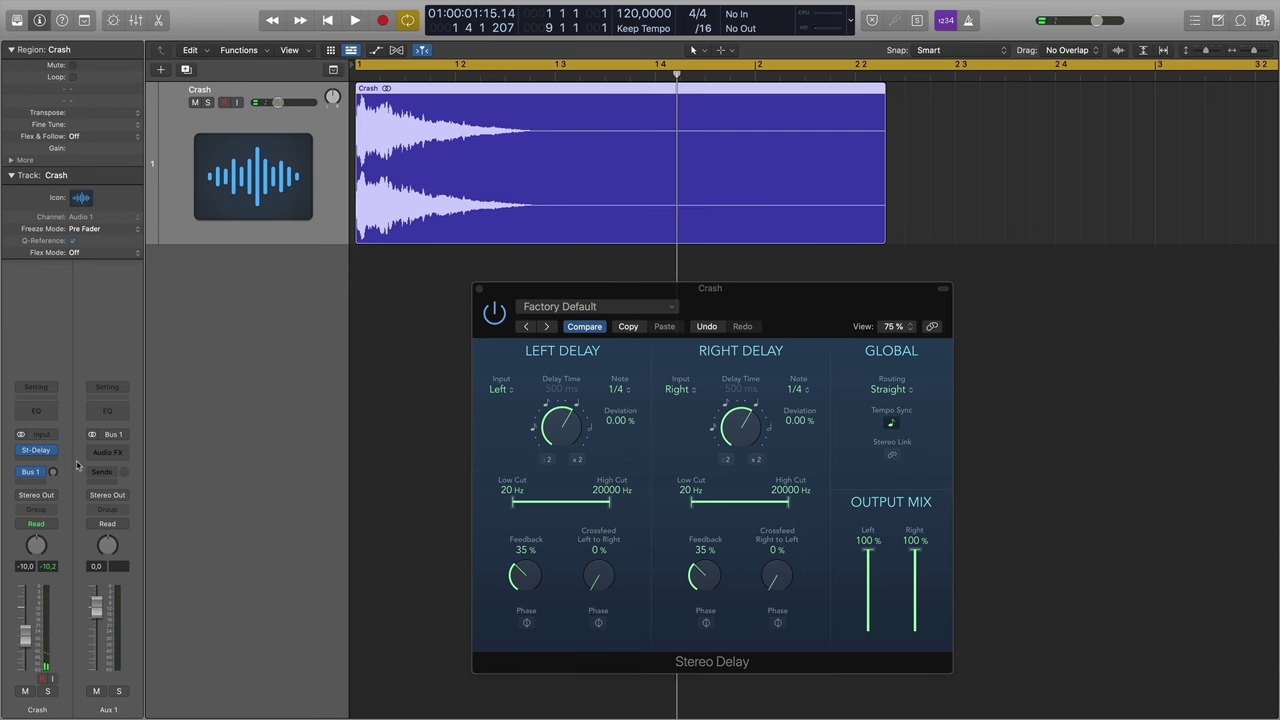
# Insert a stereo Echo after Stereo Delay on the Crash channel and place its window beside the Stereo Delay window
pyautogui.click(36, 459)
pyautogui.moveTo(60, 494)
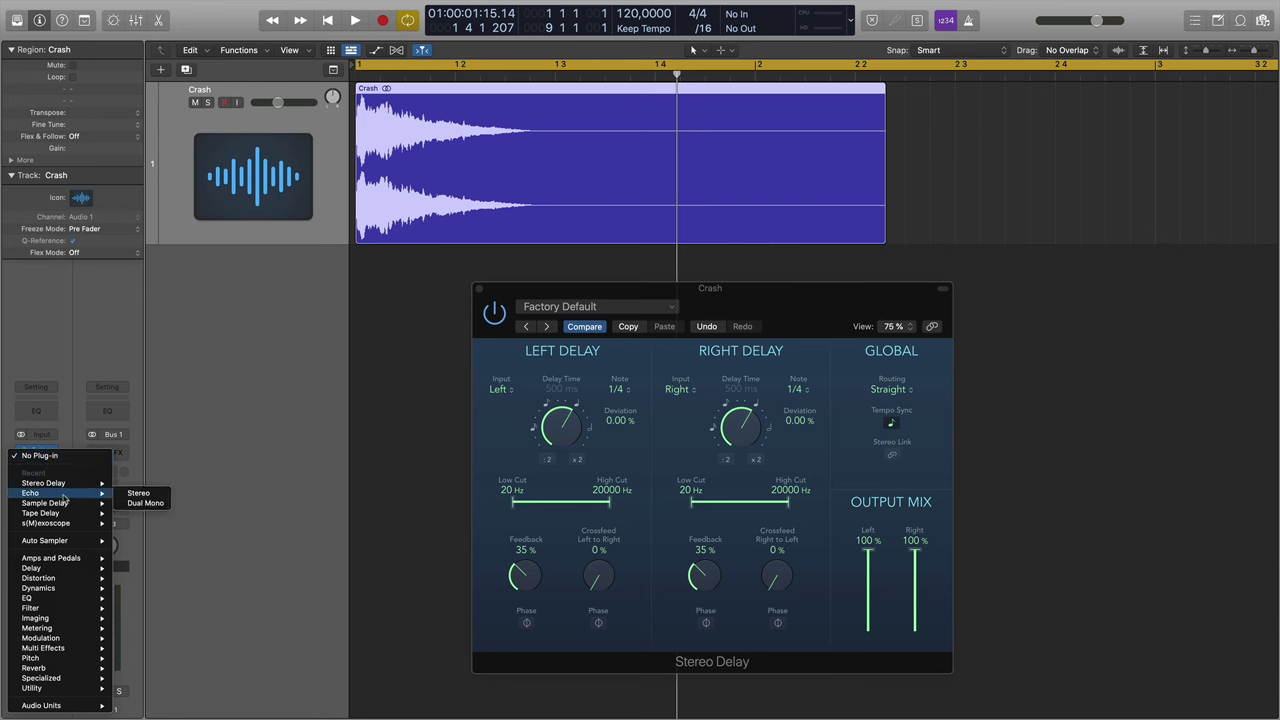
pyautogui.click(138, 493)
pyautogui.moveTo(504, 163); pyautogui.dragTo(312, 233)
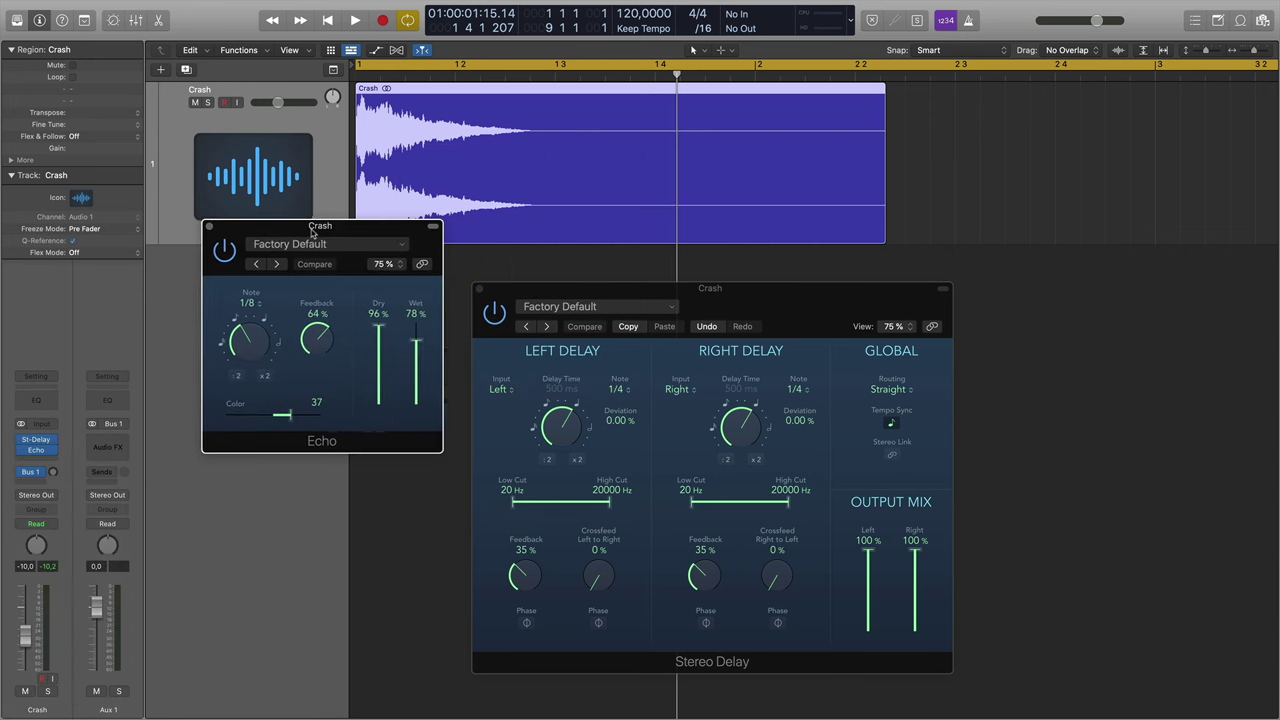
# Set Stereo Delay's left Output Mix to 0% and Echo's Wet to 0% with Dry at 100%
pyautogui.moveTo(868, 550); pyautogui.dragTo(848, 684)
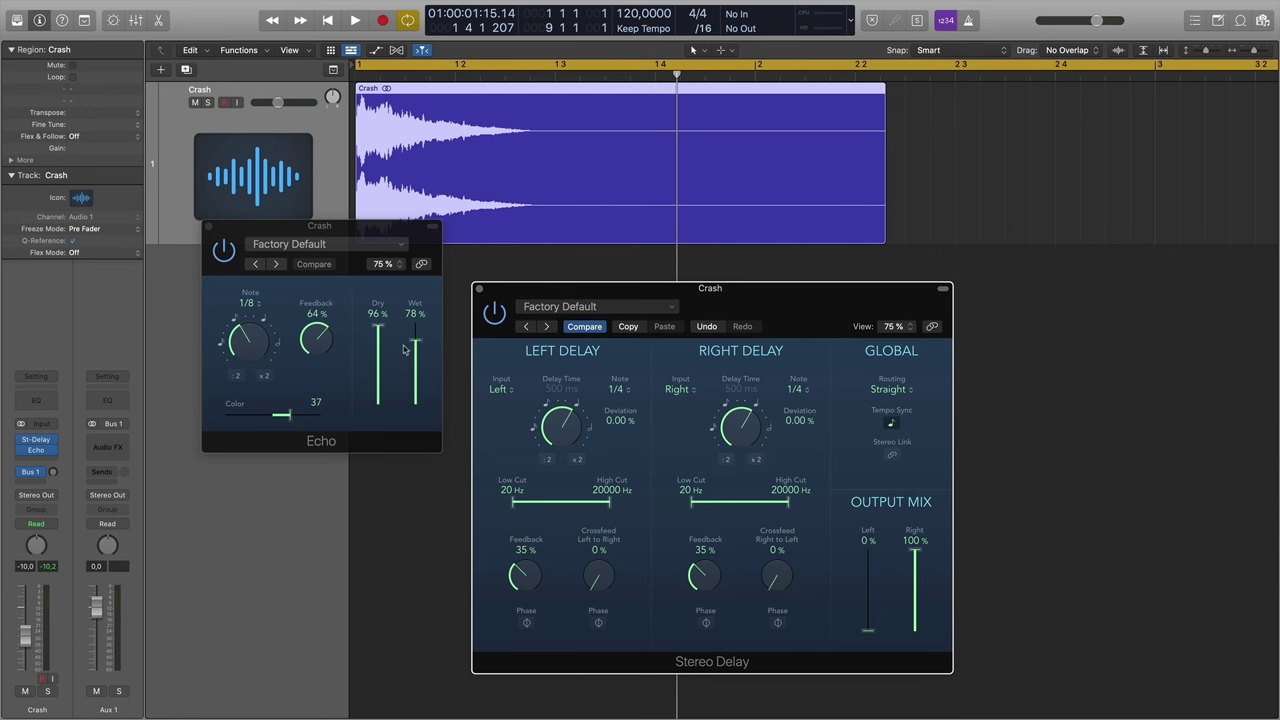
pyautogui.moveTo(410, 349); pyautogui.dragTo(431, 486)
pyautogui.moveTo(377, 328); pyautogui.dragTo(386, 302)
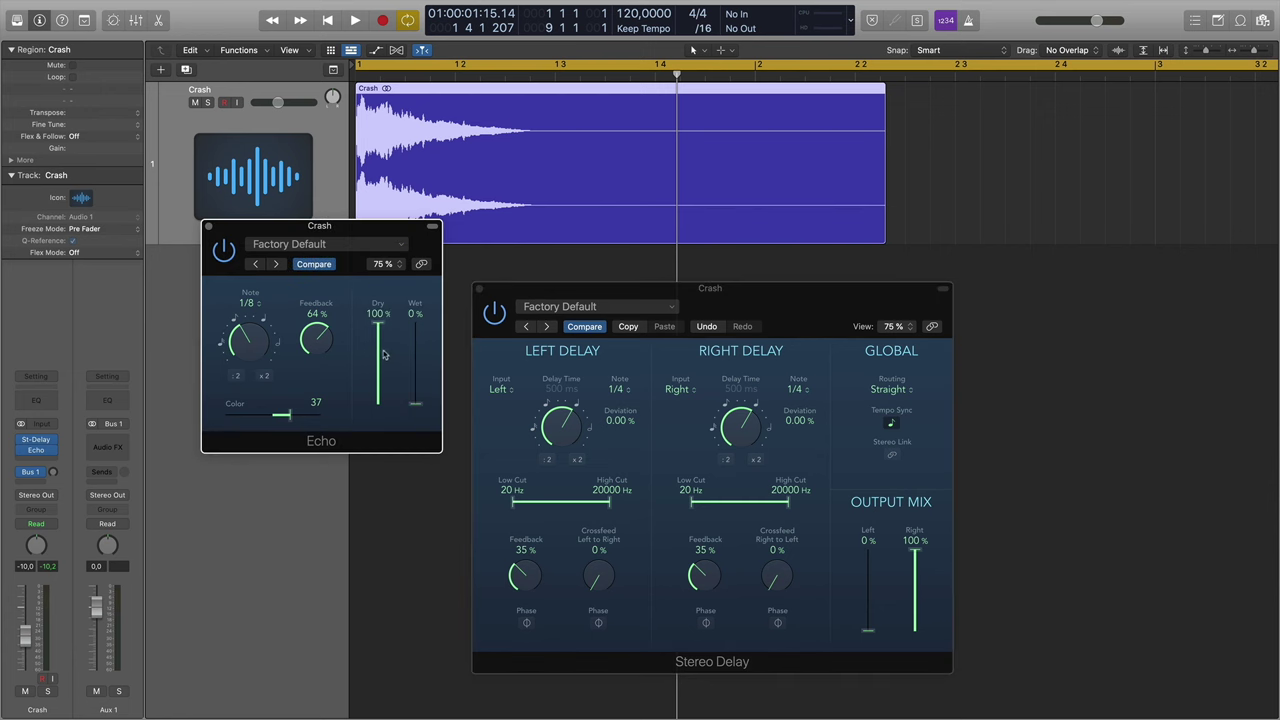
# Raise Stereo Delay's left Output Mix to 50% and Echo's Wet to 100%, and bring the left Output Mix to 100%
pyautogui.moveTo(868, 630); pyautogui.dragTo(875, 594)
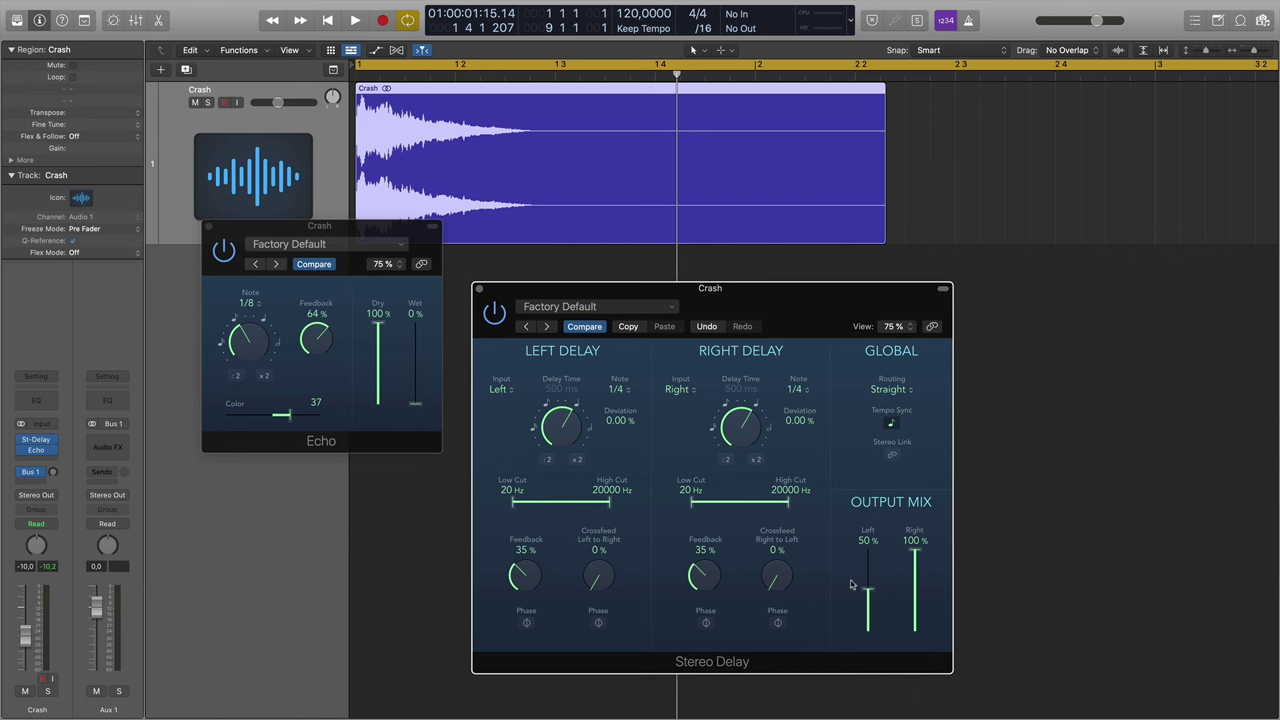
pyautogui.moveTo(416, 405); pyautogui.dragTo(403, 270)
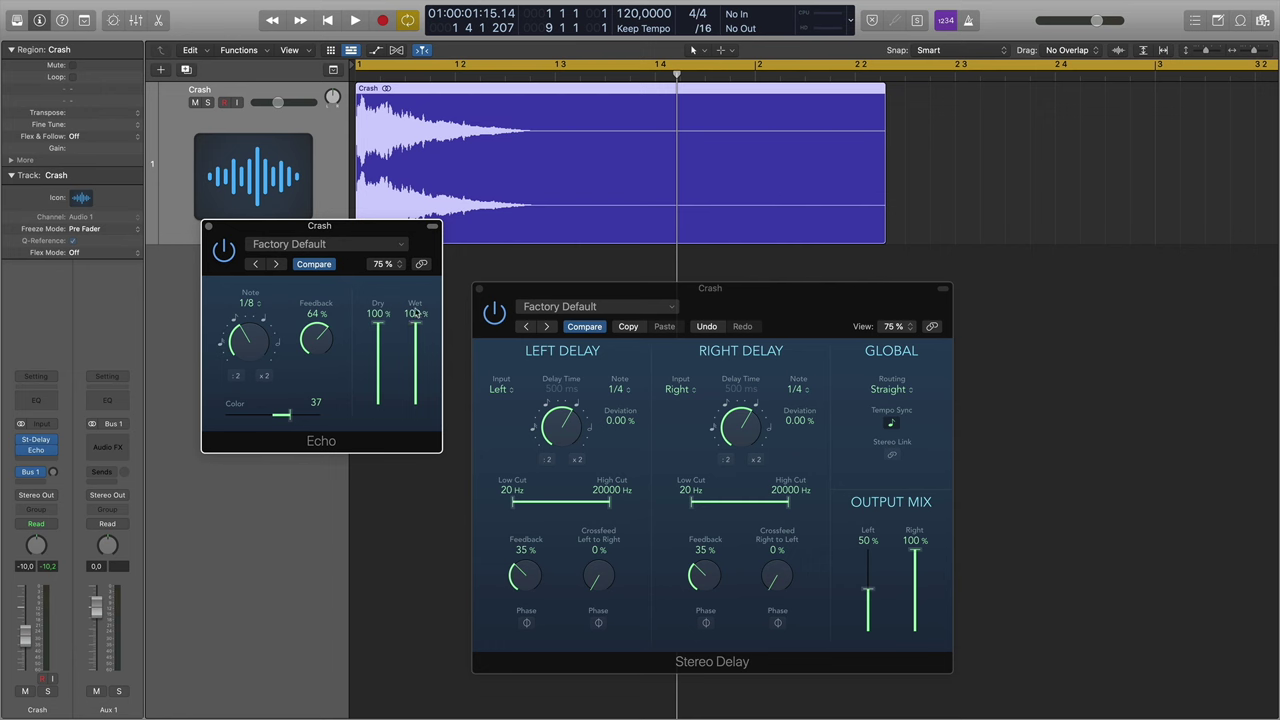
pyautogui.moveTo(870, 594); pyautogui.dragTo(869, 545)
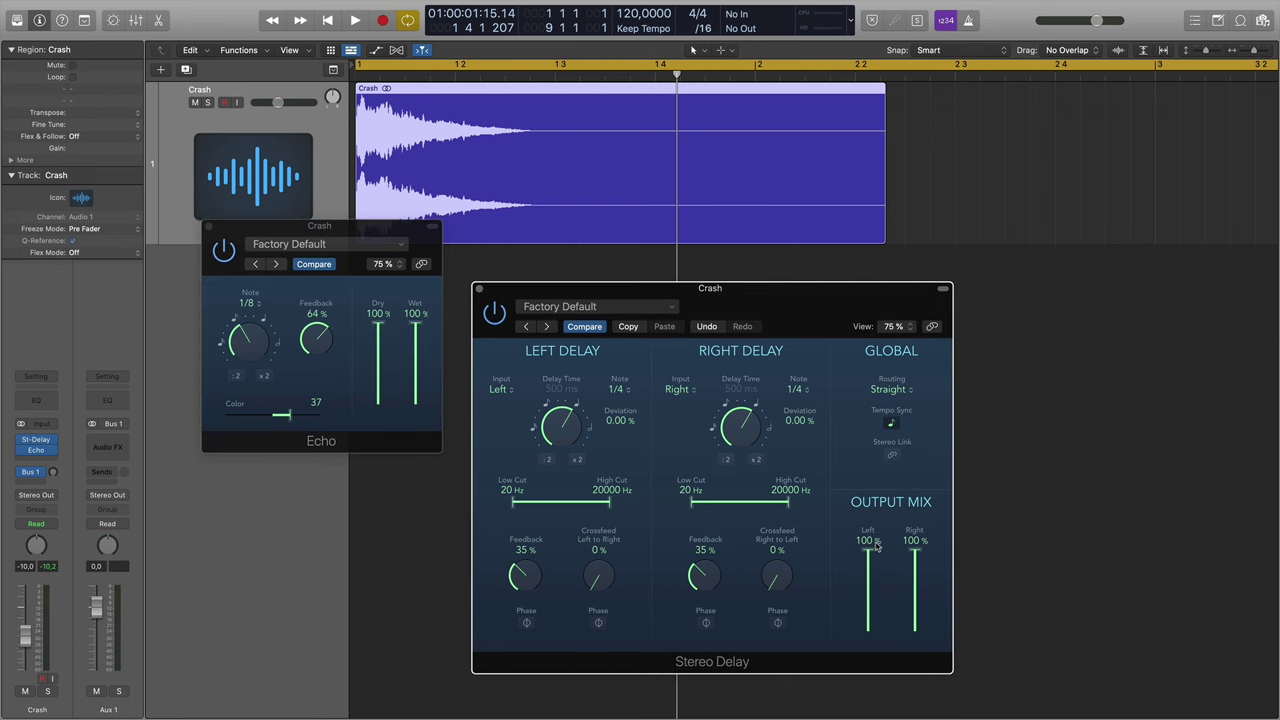
# Drop Echo's Dry to 0%, set Stereo Delay's Output Mix to 50% left and 51% right, and restore Echo's Dry to 100%
pyautogui.moveTo(377, 325); pyautogui.dragTo(397, 460)
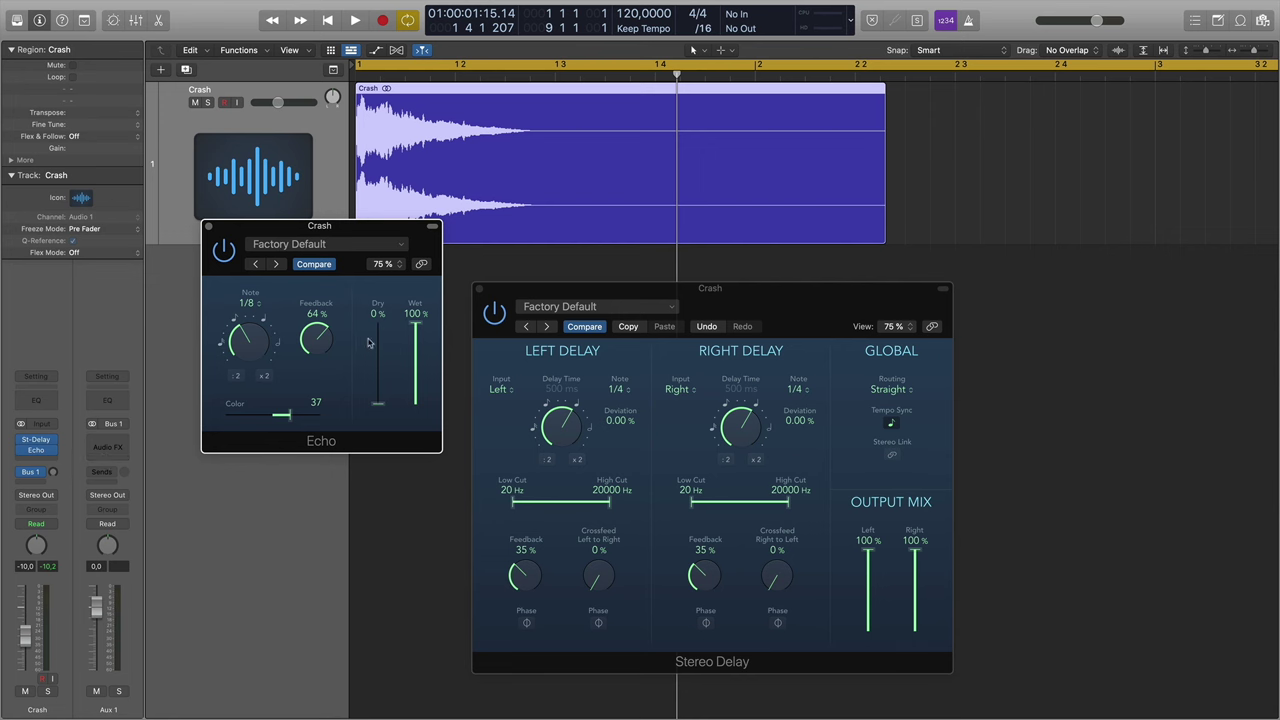
pyautogui.moveTo(876, 552); pyautogui.dragTo(876, 597)
pyautogui.moveTo(912, 556); pyautogui.dragTo(924, 594)
pyautogui.moveTo(378, 400); pyautogui.dragTo(378, 322)
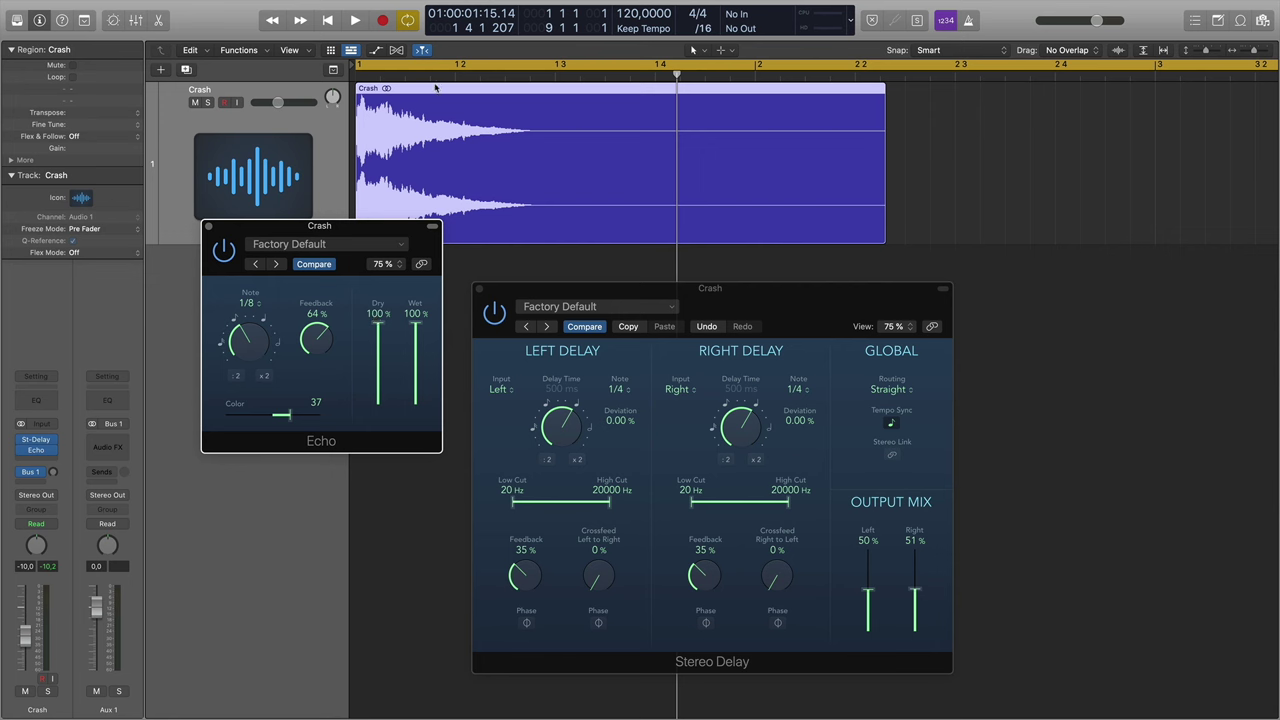
# Close the Echo window and bypass the Echo insert on the Crash channel
pyautogui.click(209, 227)
pyautogui.click(55, 452)
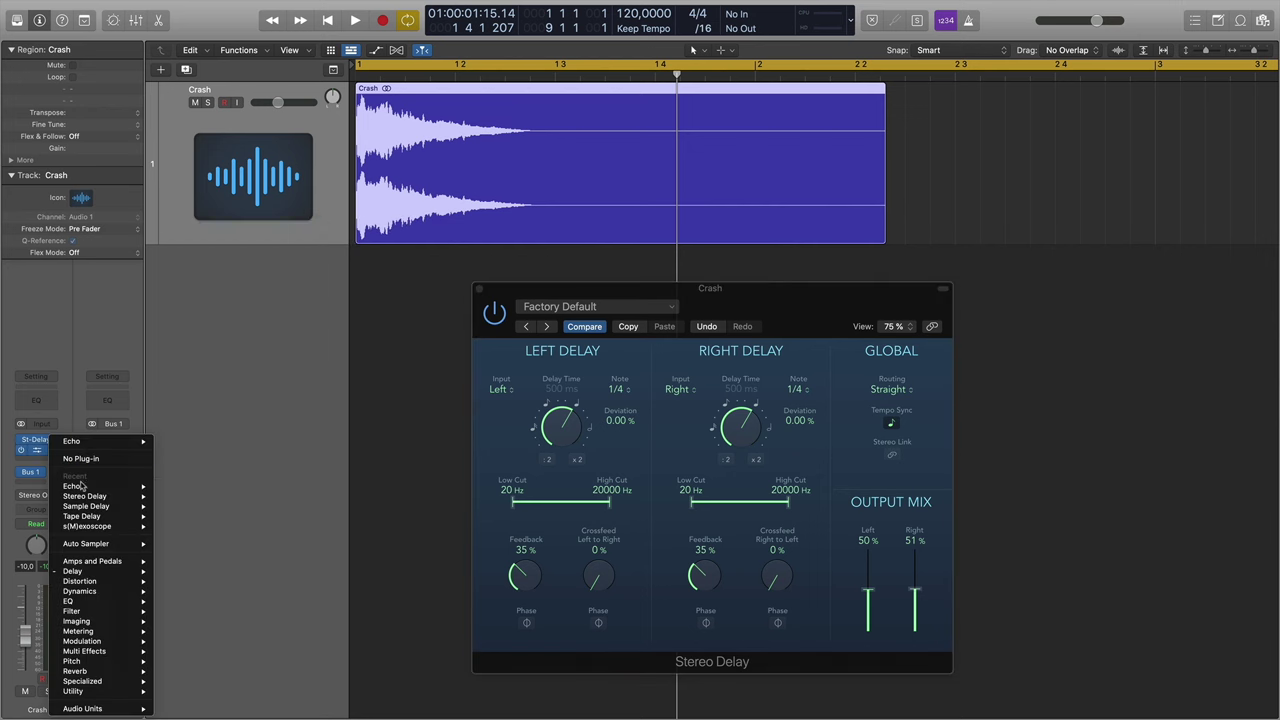
pyautogui.click(21, 452)
pyautogui.click(20, 451)
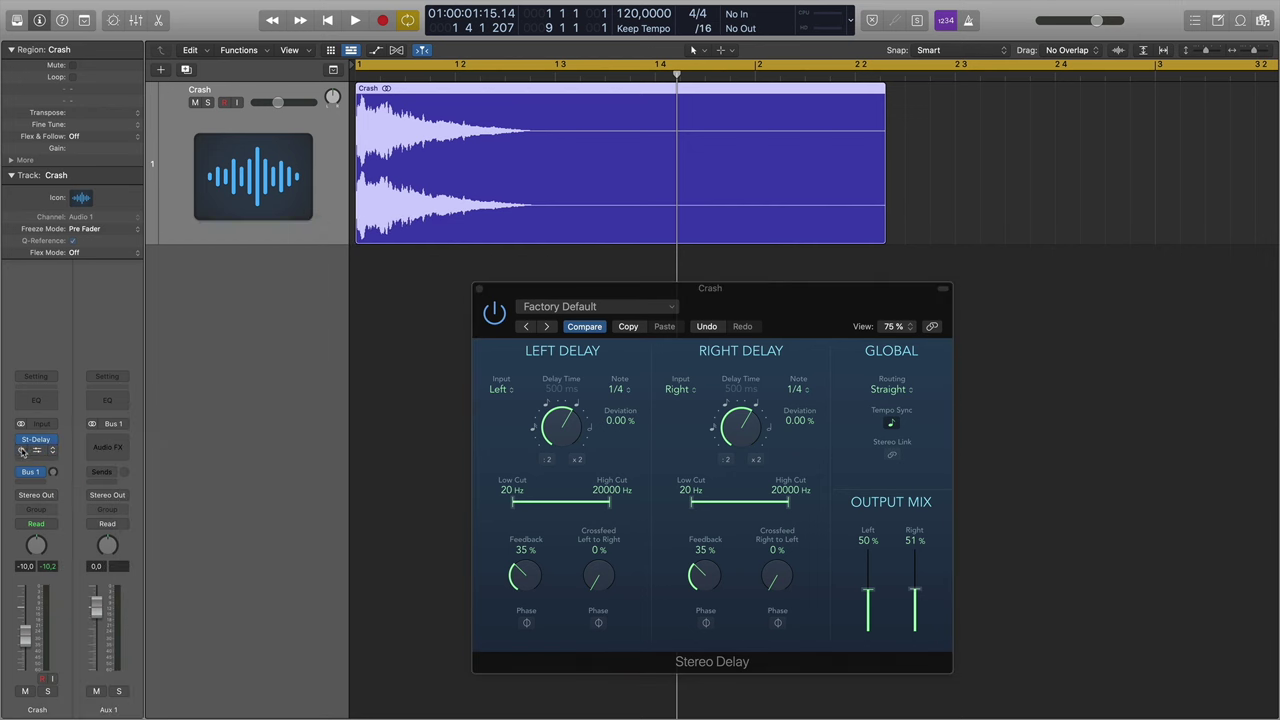
# Audition the crash through Stereo Delay alone and return the playhead to the start of the region
pyautogui.moveTo(675, 303); pyautogui.dragTo(665, 301)
pyautogui.press('space')
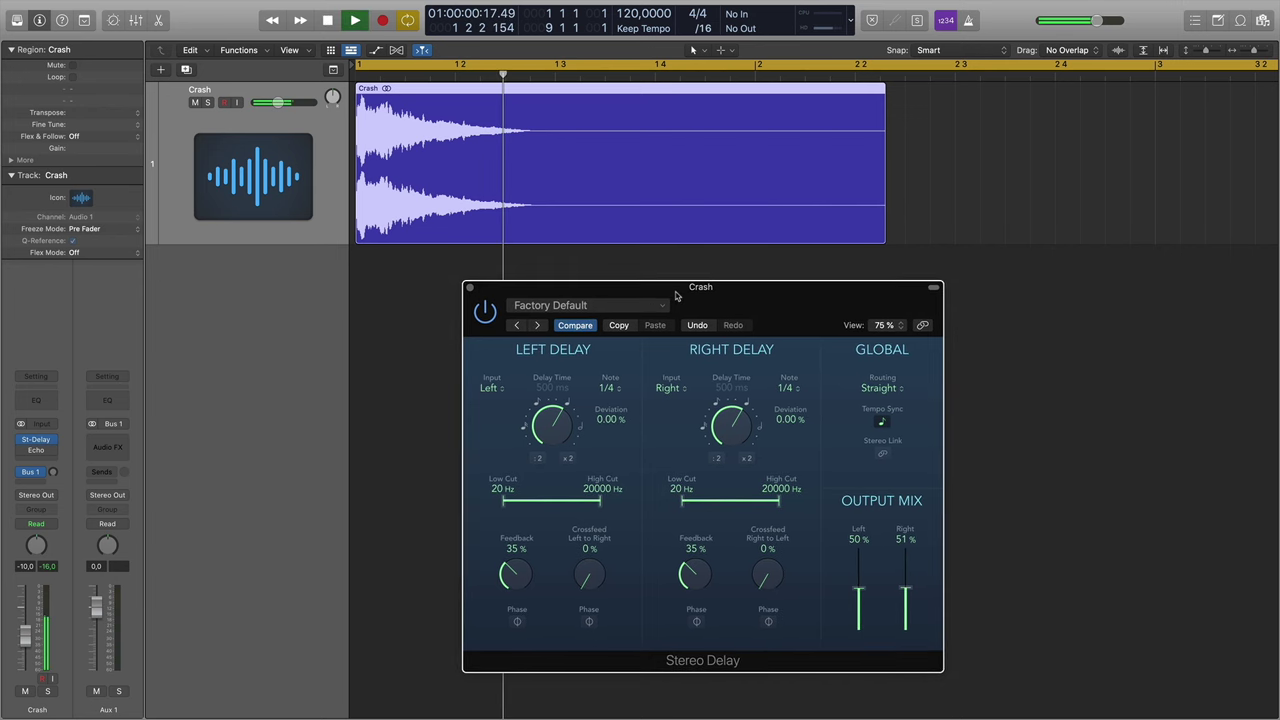
pyautogui.press('space')
pyautogui.click(358, 78)
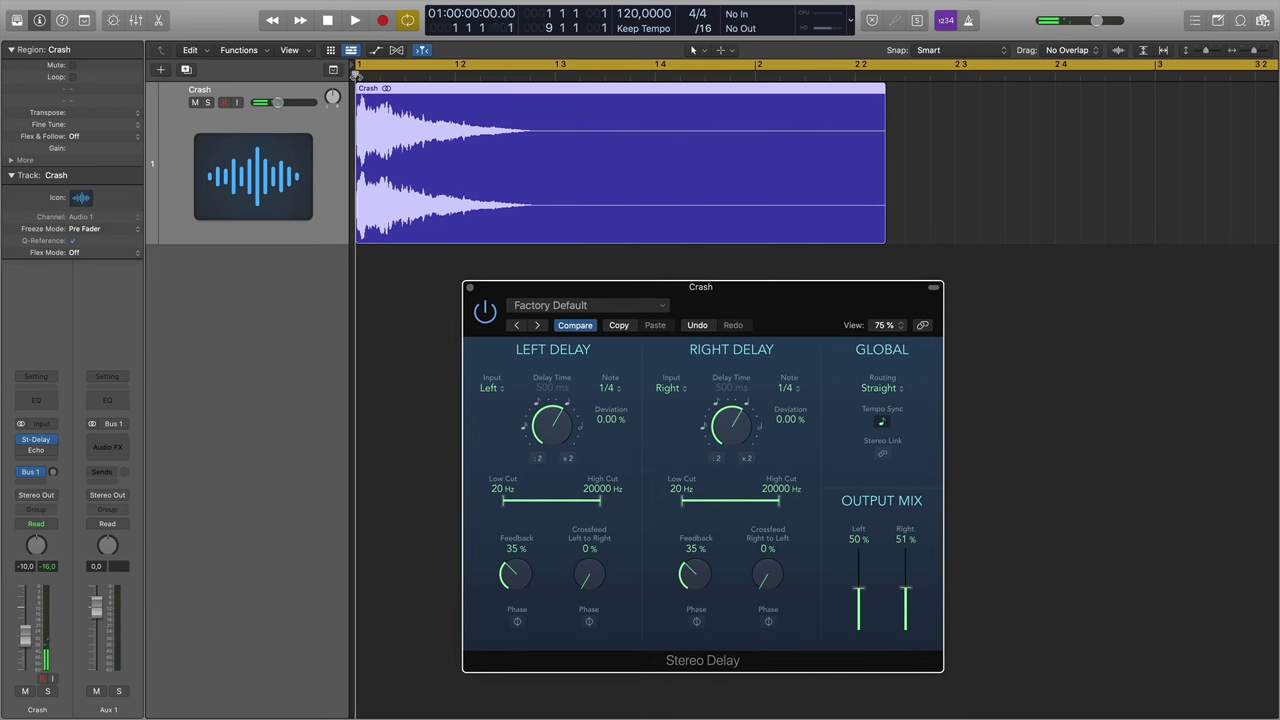
# Replay the delayed crash, mark the quarter-note position with the playhead at beat 2, and return it to bar 1
pyautogui.press('space')
pyautogui.press('space')
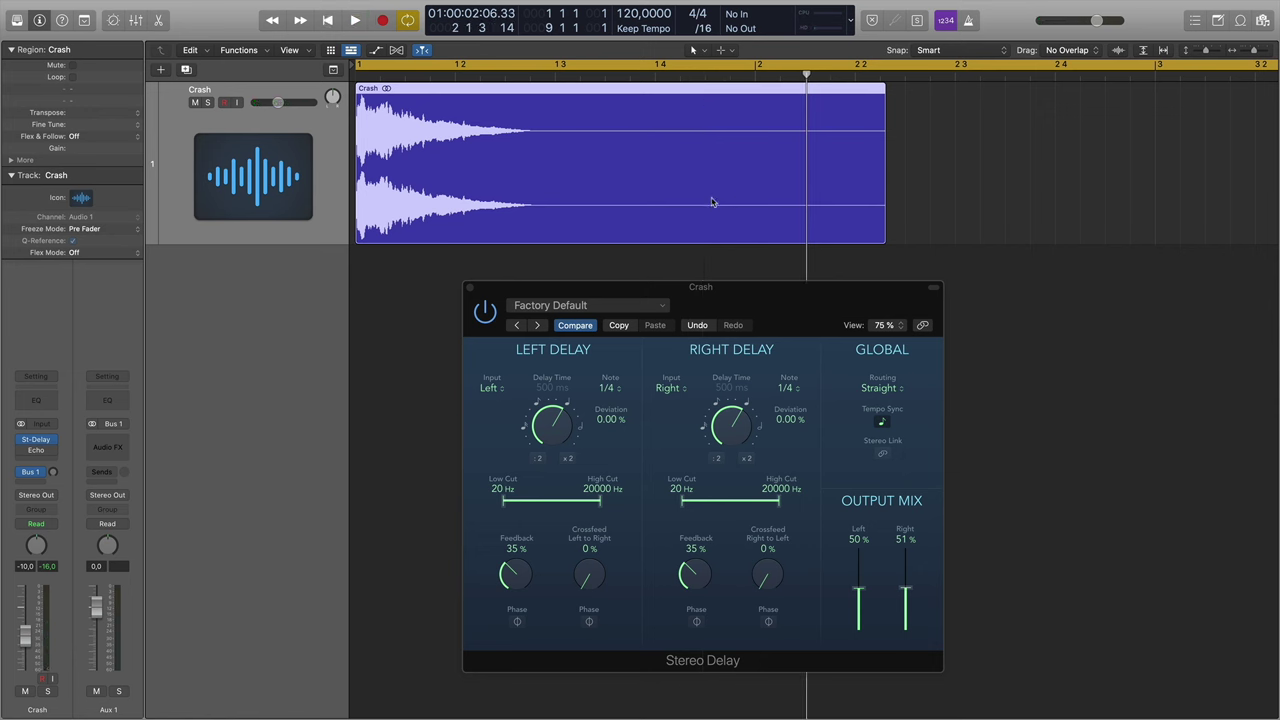
pyautogui.click(356, 78)
pyautogui.click(456, 77)
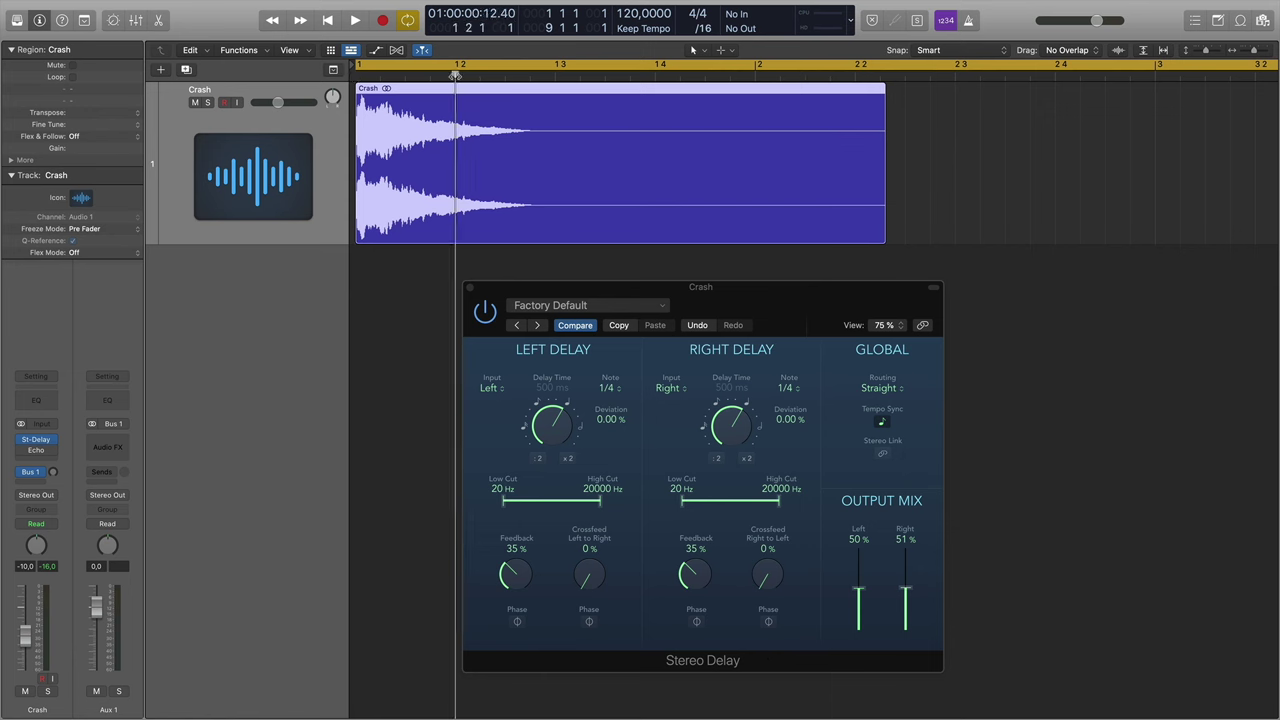
pyautogui.click(357, 76)
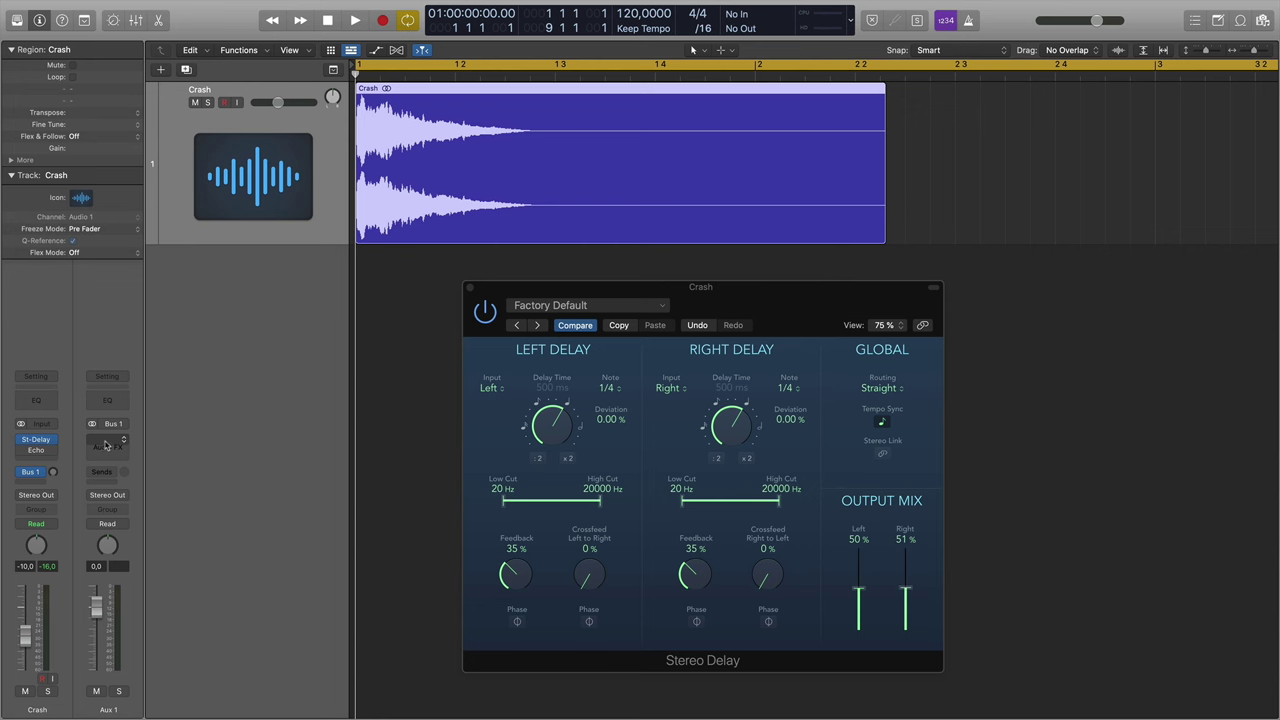
# Raise Stereo Delay's left and right Output Mix to 100%, and re-enable the Crash channel's Echo insert with its window open
pyautogui.moveTo(860, 589); pyautogui.dragTo(870, 516)
pyautogui.moveTo(914, 583); pyautogui.dragTo(914, 530)
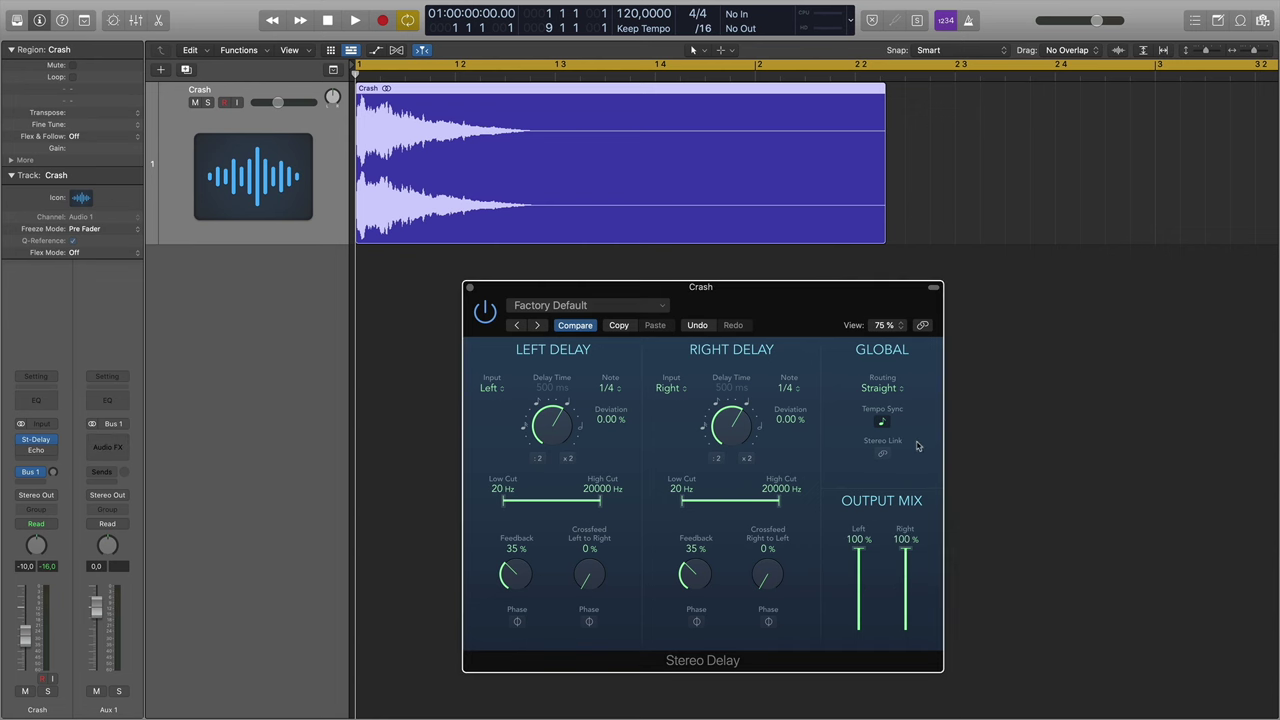
pyautogui.click(33, 454)
pyautogui.click(36, 452)
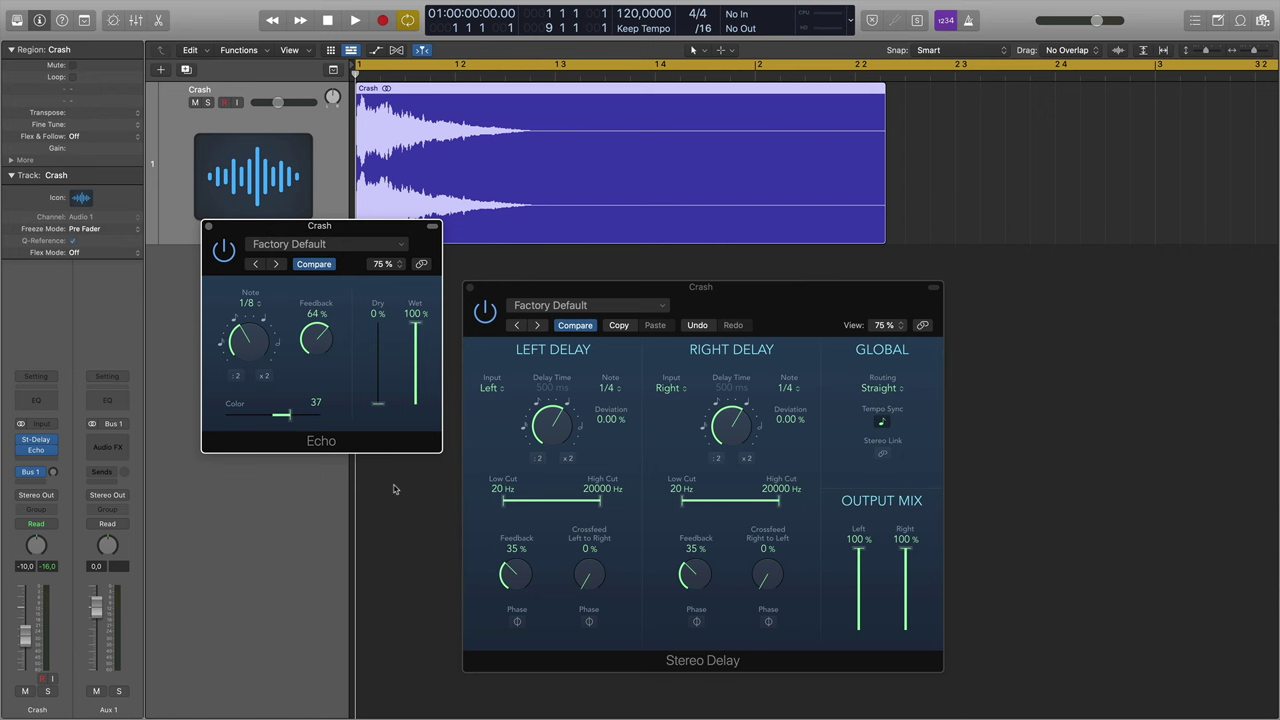
# Arrange the Echo and Stereo Delay windows side by side below the Crash region
pyautogui.hscroll(1, 397, 489)
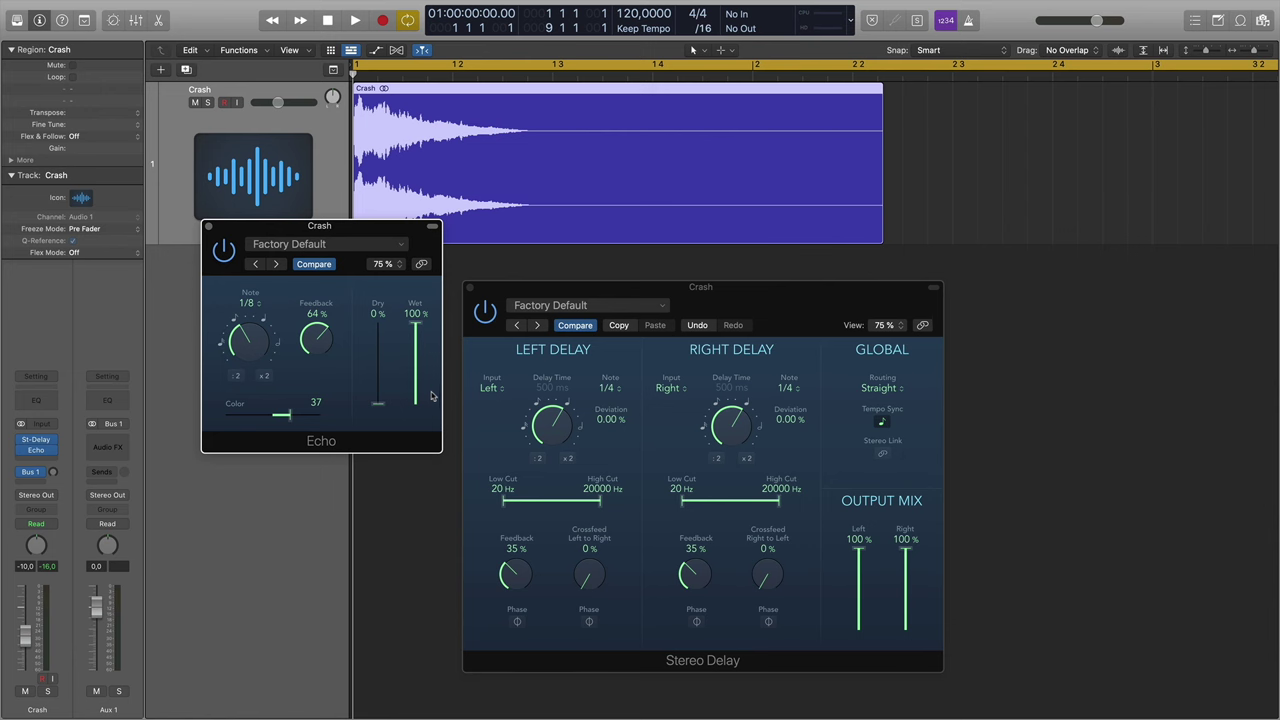
pyautogui.moveTo(552, 290); pyautogui.dragTo(713, 265)
pyautogui.moveTo(367, 231); pyautogui.dragTo(524, 303)
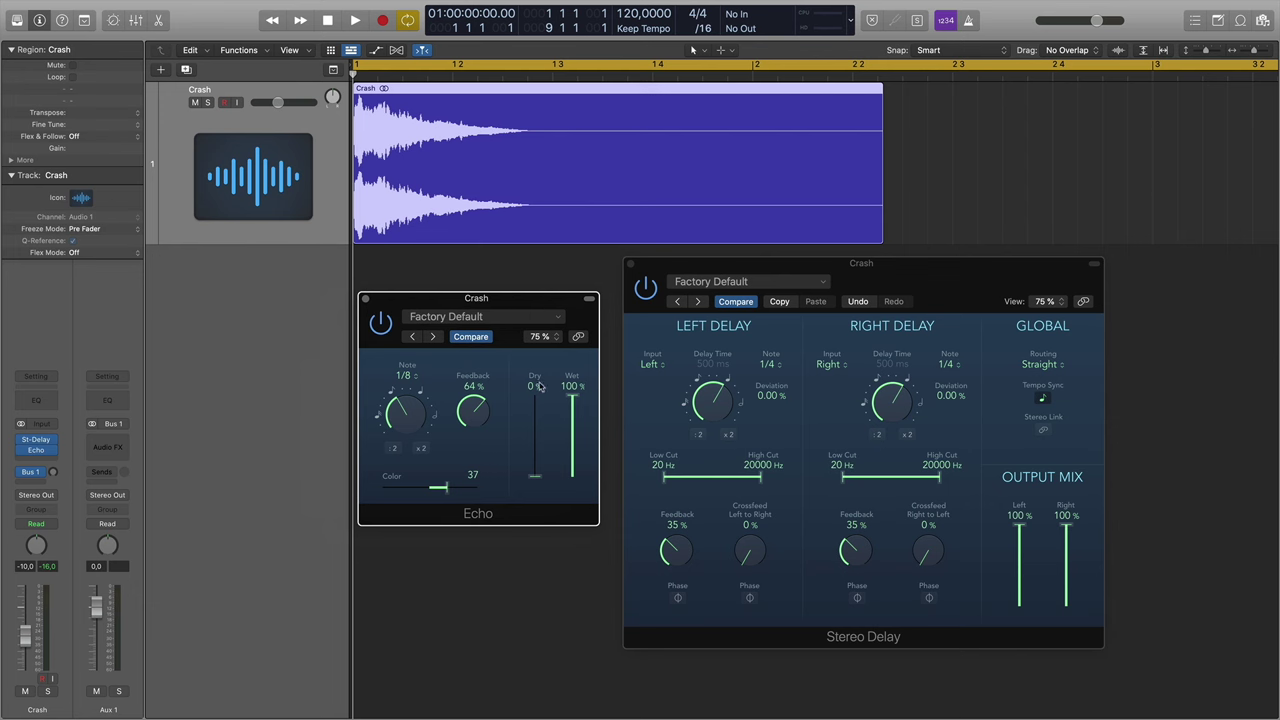
# Set Echo's Dry and Wet levels to 72% each and close both the Echo and Stereo Delay windows
pyautogui.moveTo(543, 476); pyautogui.dragTo(575, 424)
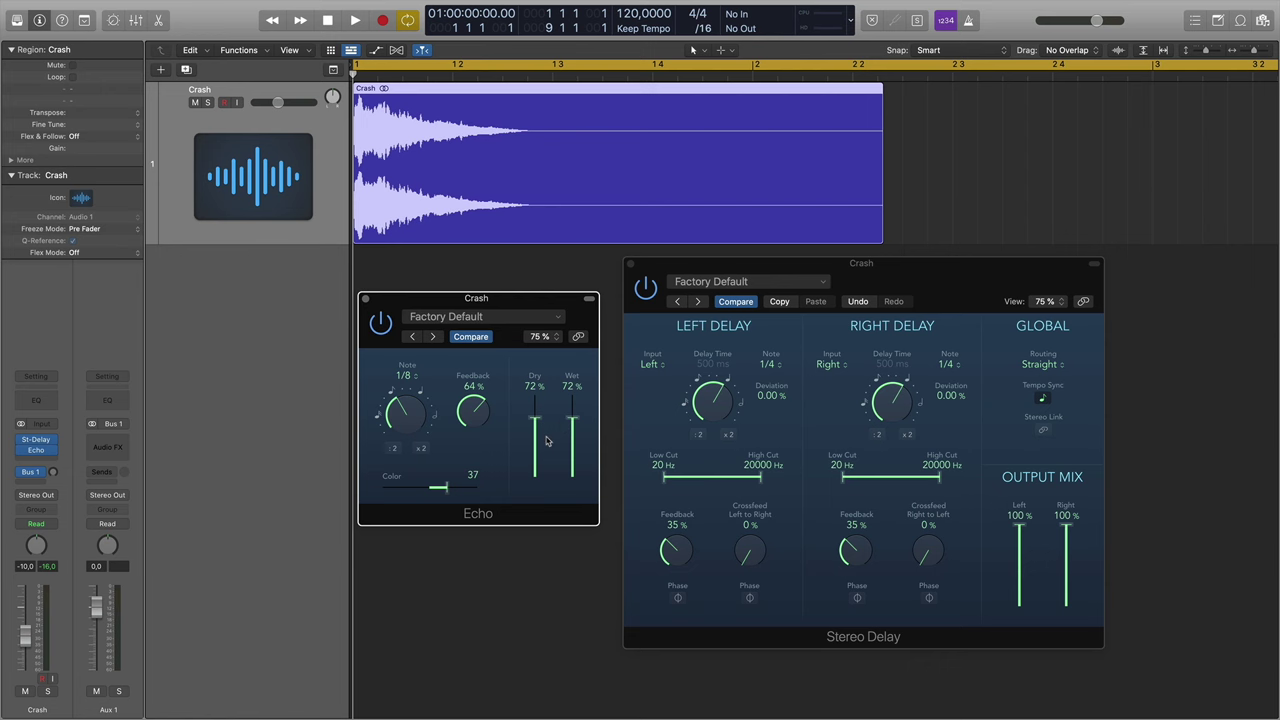
pyautogui.click(366, 299)
pyautogui.click(629, 264)
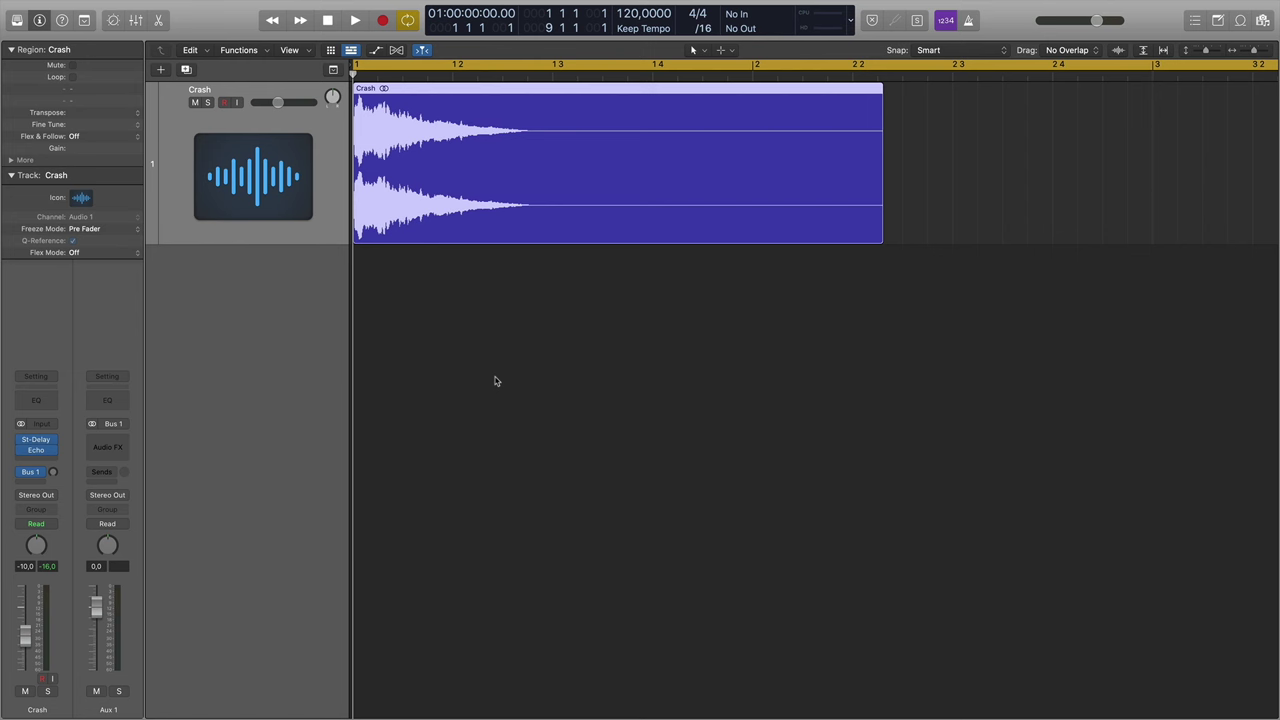